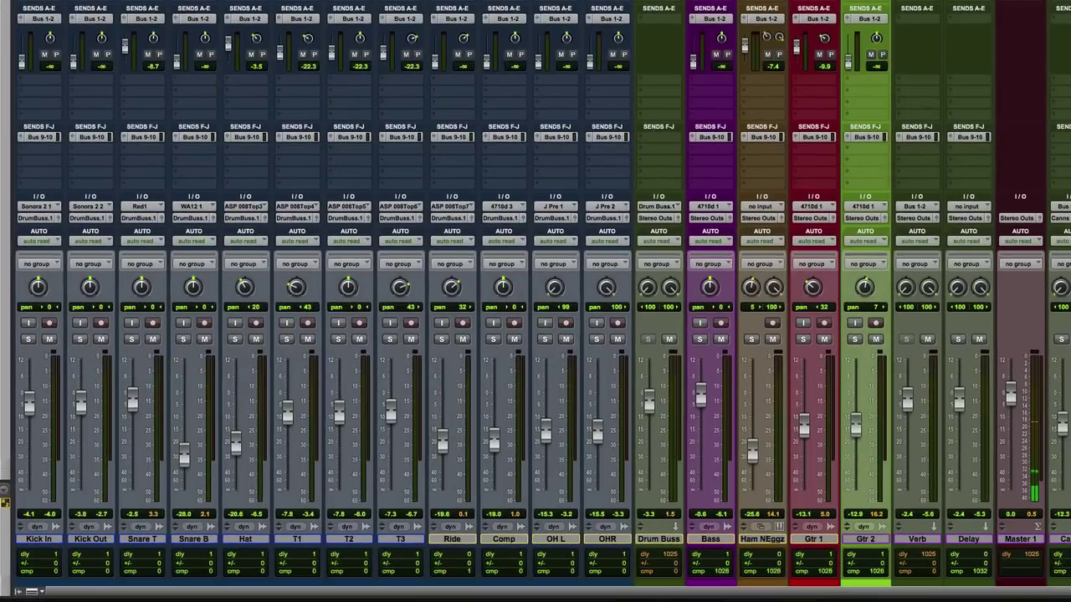
# Inspect the SSLChannel plug-in on T2 and the SSLComp plug-in on Master 1, closing the plug-in window when done
pyautogui.click(404, 39)
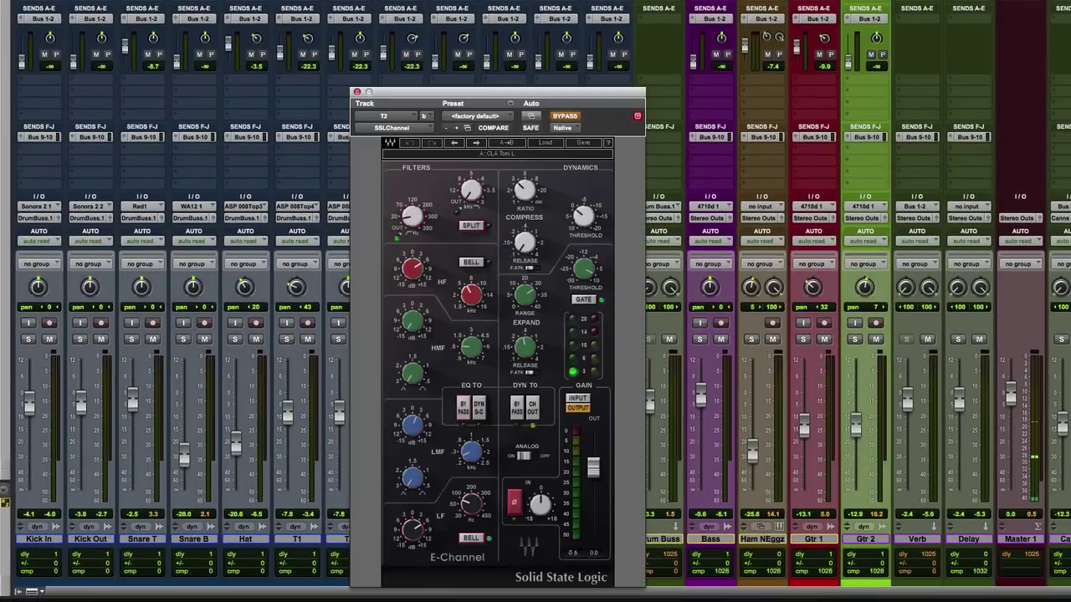
pyautogui.moveTo(409, 94); pyautogui.dragTo(413, 15)
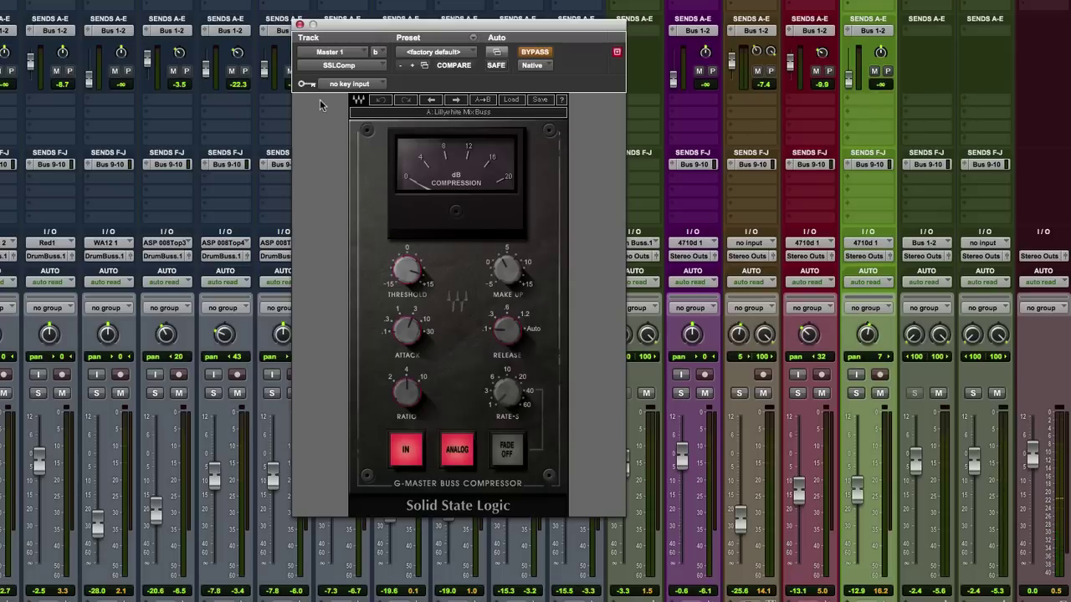
pyautogui.click(299, 24)
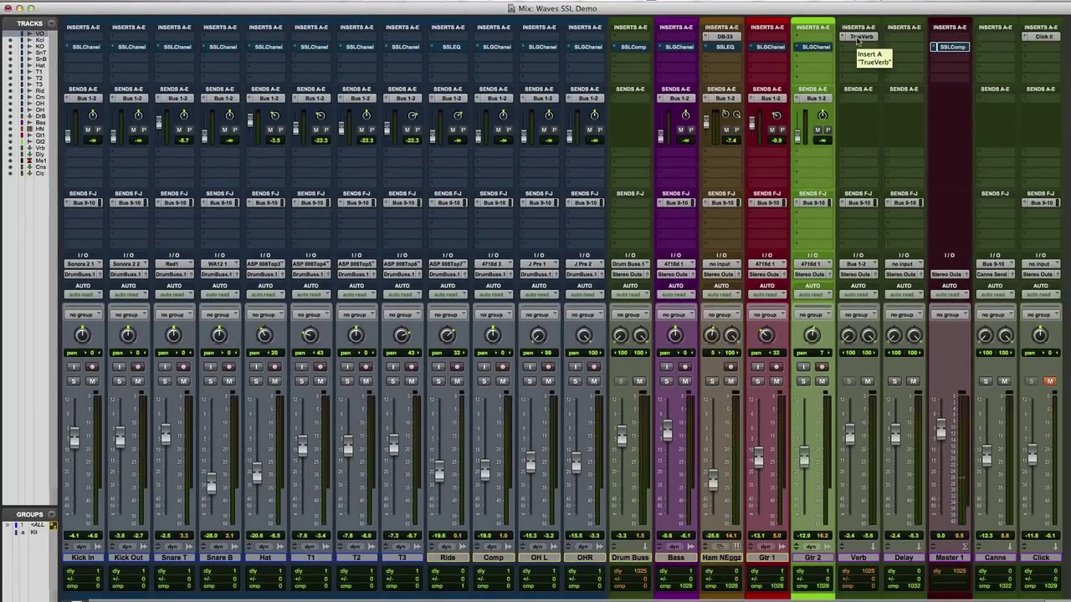
# Play the mix from bar 1 and view the playback in both the Edit and Mix windows
pyautogui.press('super+equal')
pyautogui.press('space')
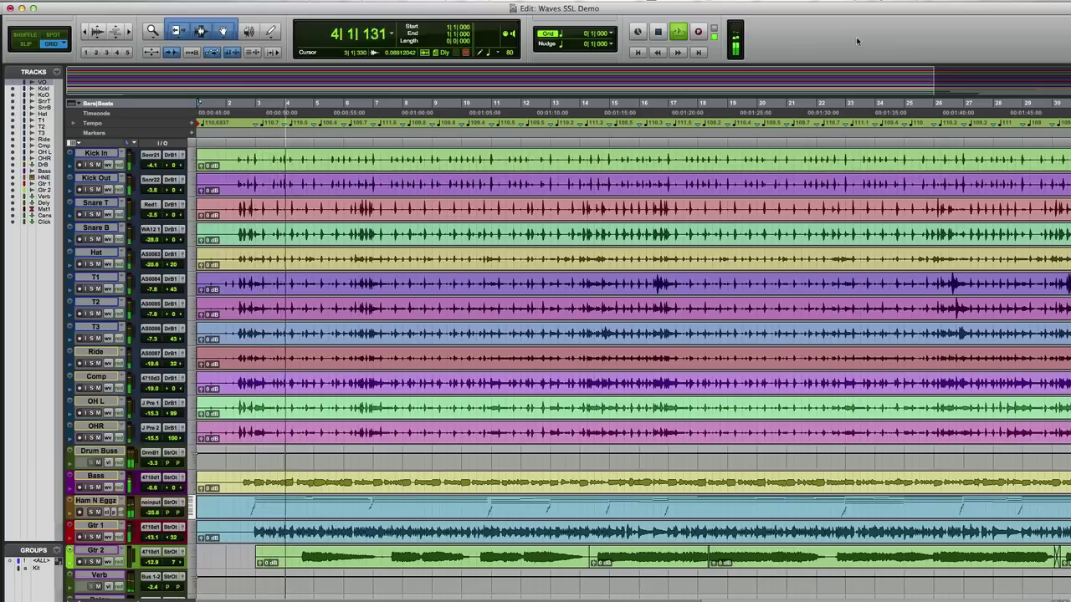
pyautogui.press('super+equal')
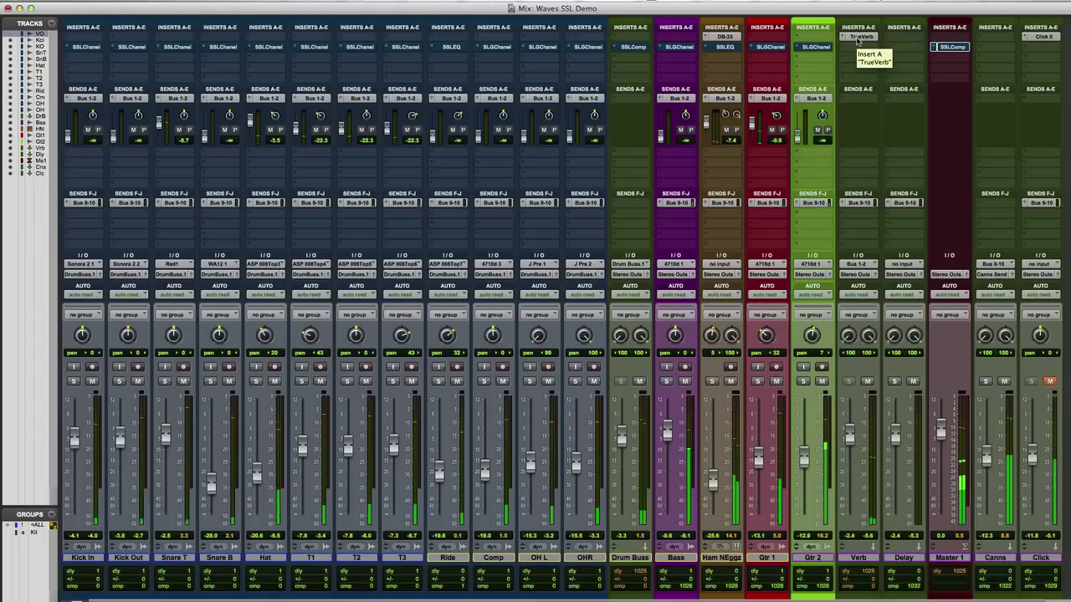
pyautogui.press('super+equal')
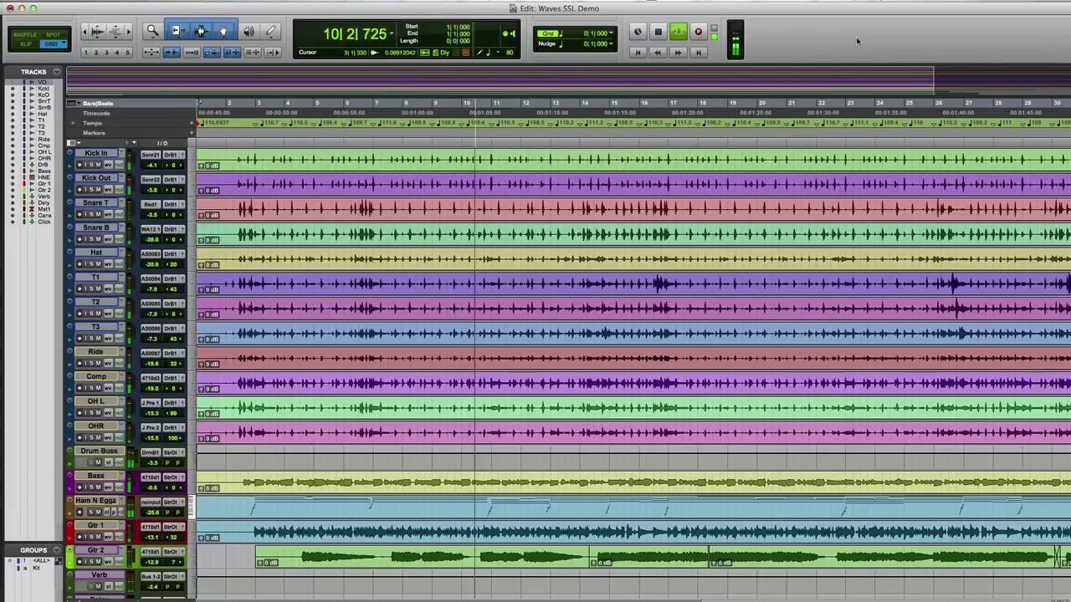
pyautogui.press('super+equal')
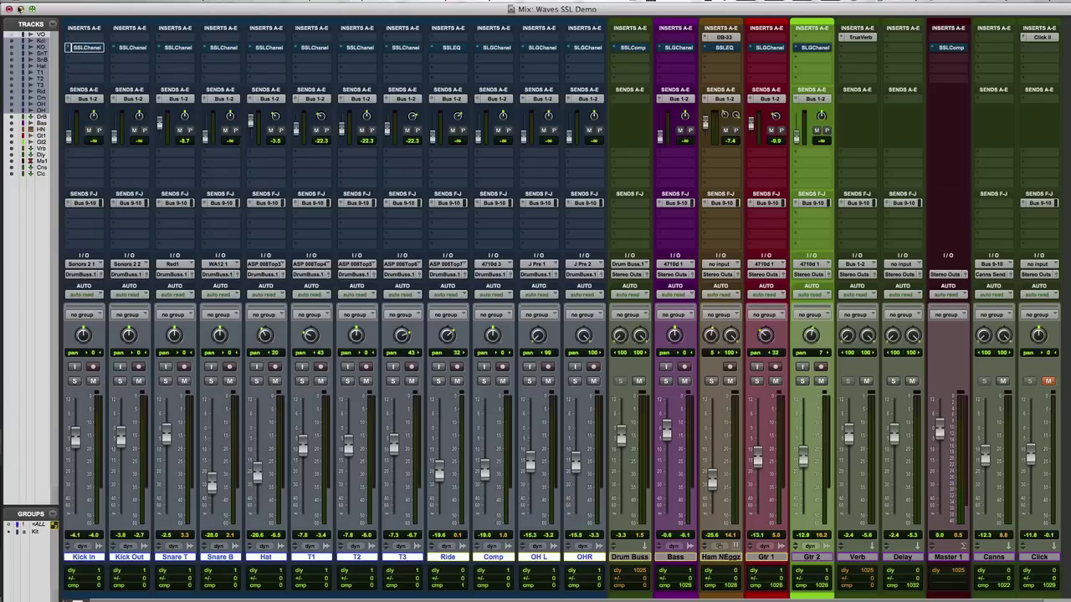
# Take the SSL plug-ins on all selected drum tracks out of bypass and solo the Kick In track
pyautogui.click(87, 48)
pyautogui.click(104, 74)
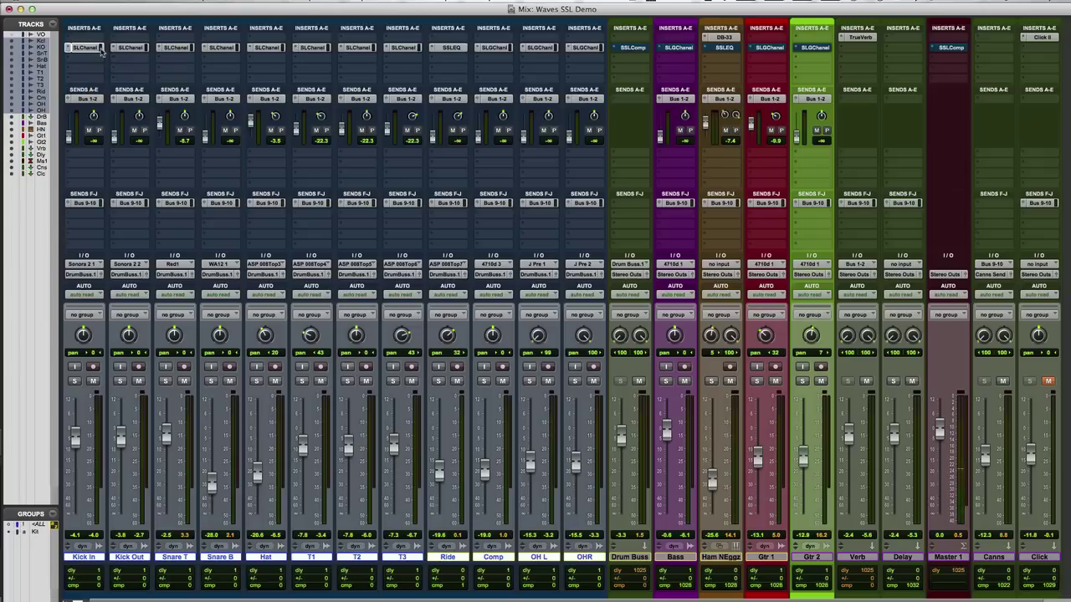
pyautogui.click(75, 381)
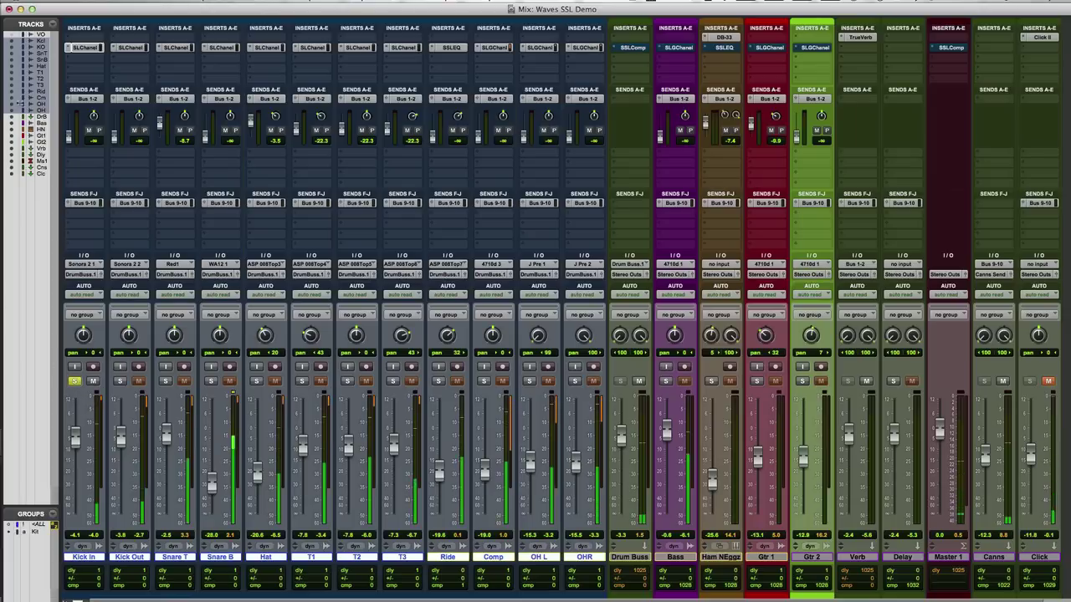
# Open the SSLChannel plug-in on Kick In, compare it bypassed and active, and examine its compressor and gate settings
pyautogui.click(84, 47)
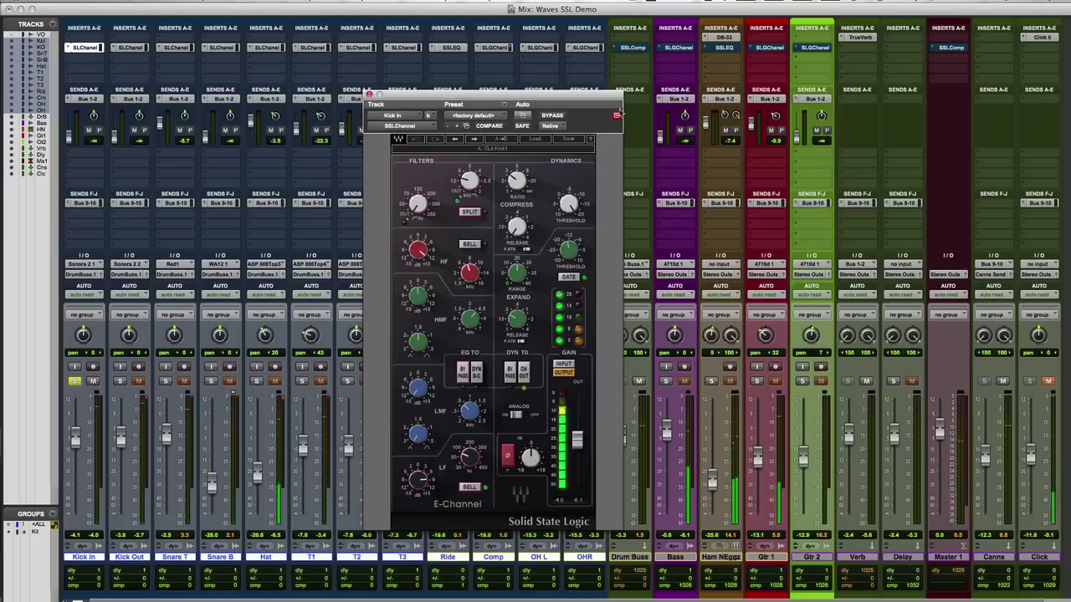
pyautogui.click(552, 117)
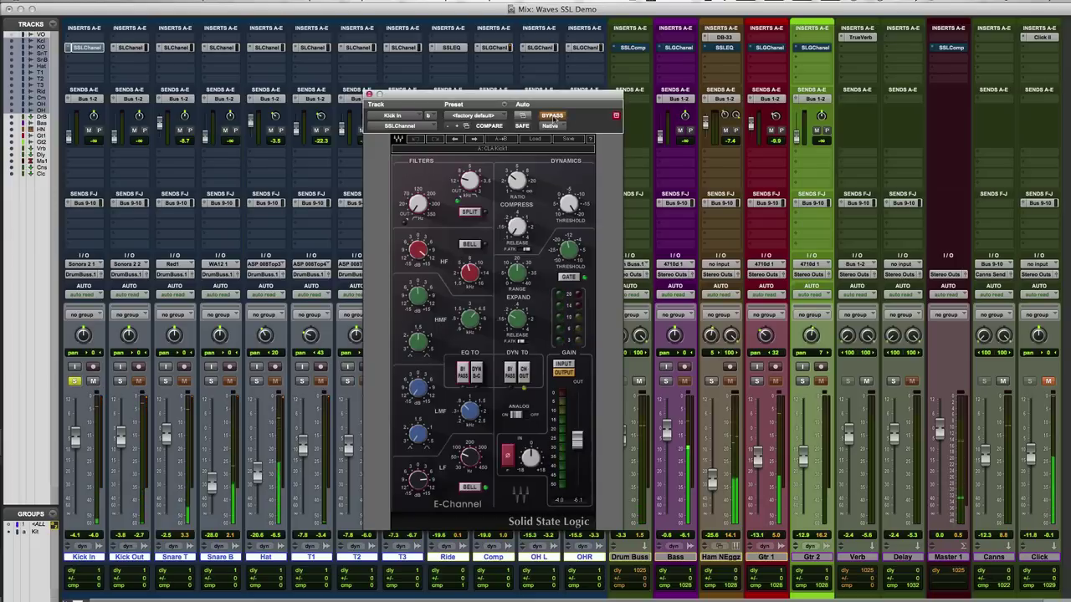
pyautogui.click(552, 116)
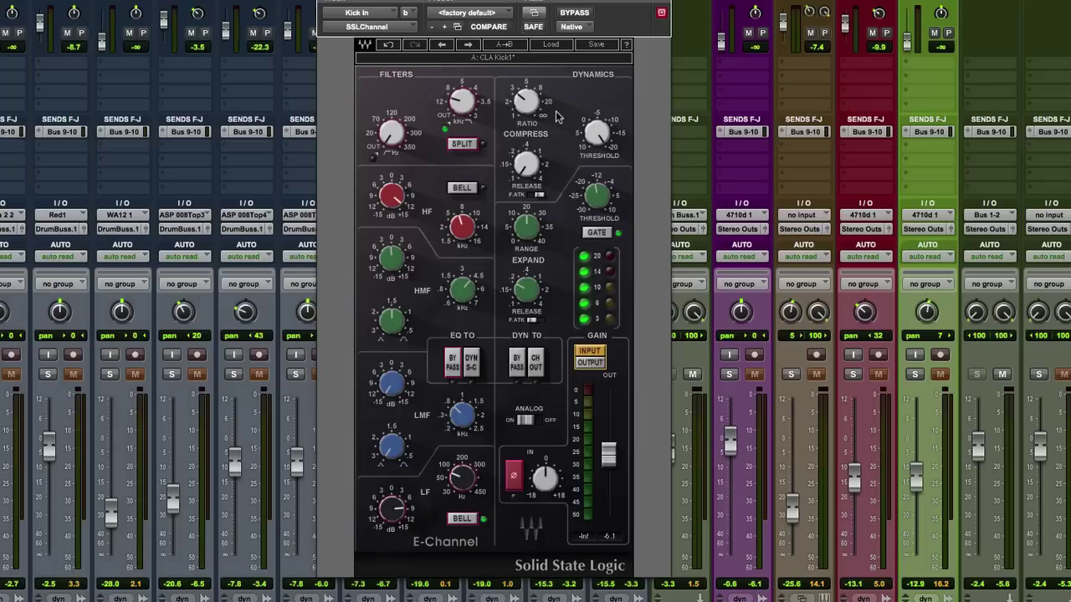
pyautogui.moveTo(557, 131)
pyautogui.moveTo(539, 250)
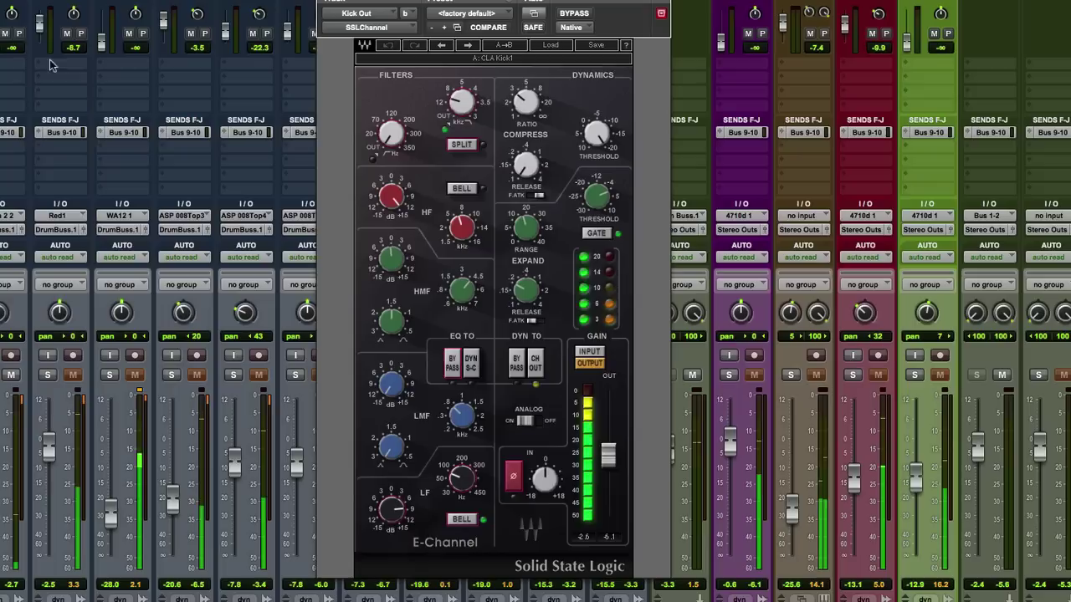
# Adjust the LMF gain in the SSLChannel plug-in on Snare B and solo Snare T together with Snare B
pyautogui.click(48, 374)
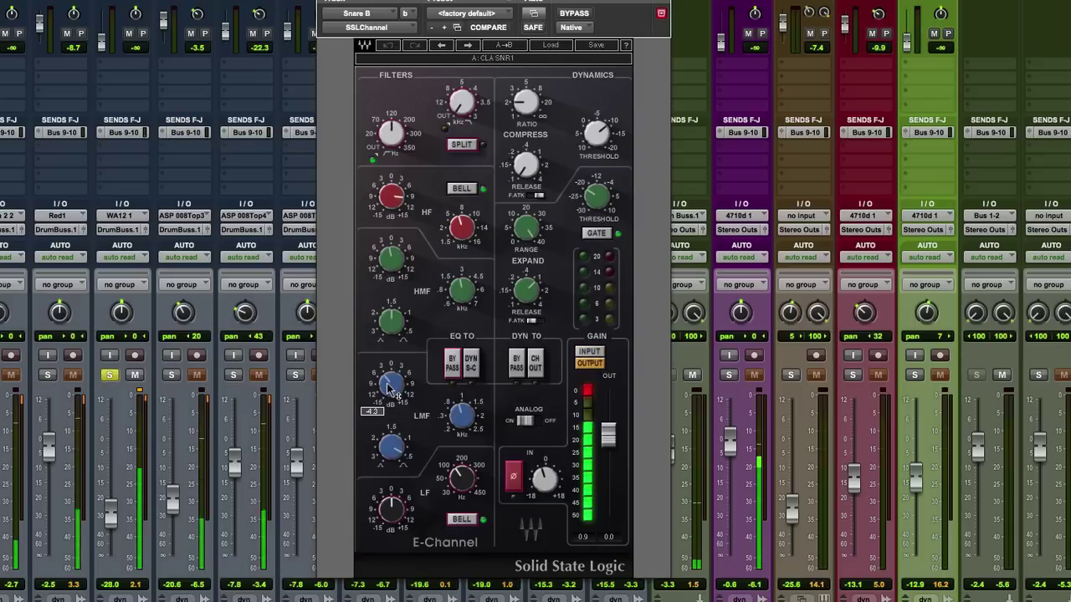
pyautogui.moveTo(391, 384)
pyautogui.mouseDown()
pyautogui.moveTo(390, 352)
pyautogui.moveTo(391, 386)
pyautogui.mouseUp()
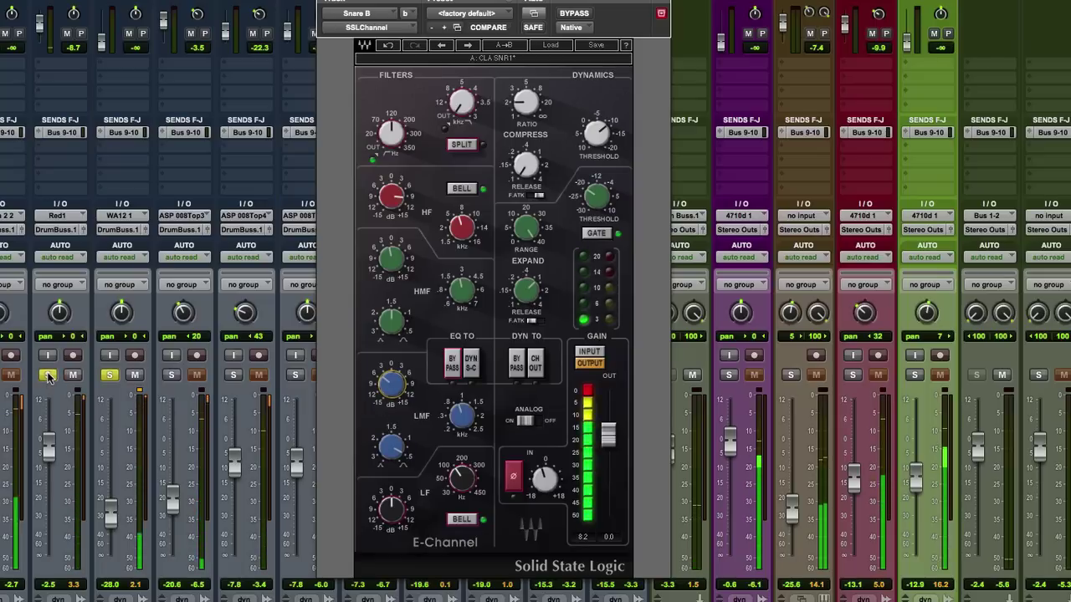
pyautogui.click(48, 376)
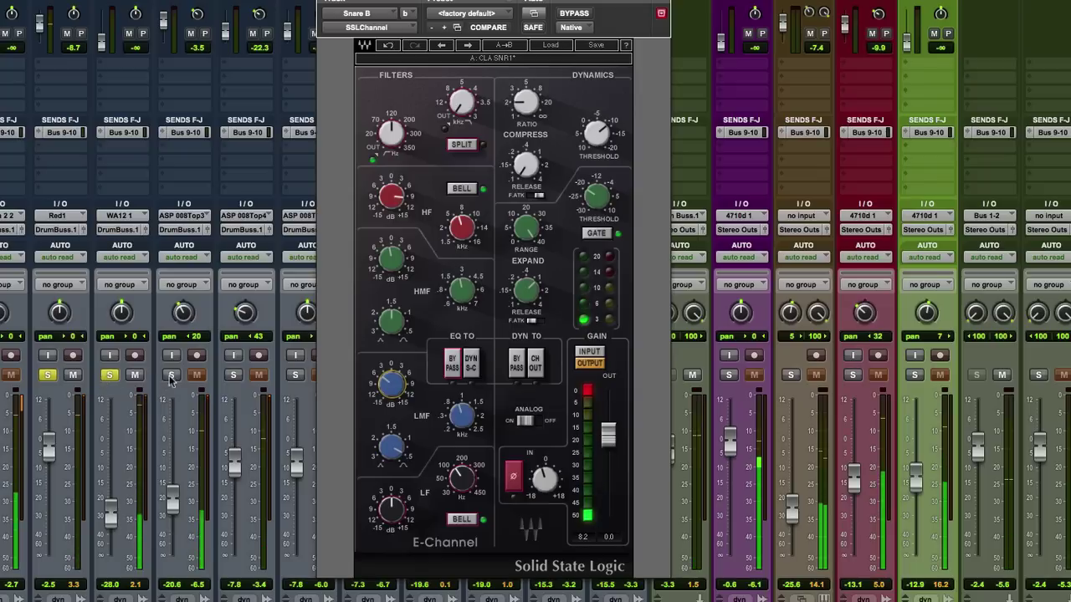
# Solo the Hat track and remove the solo from Snare B and Snare T
pyautogui.click(171, 374)
pyautogui.click(110, 375)
pyautogui.click(49, 376)
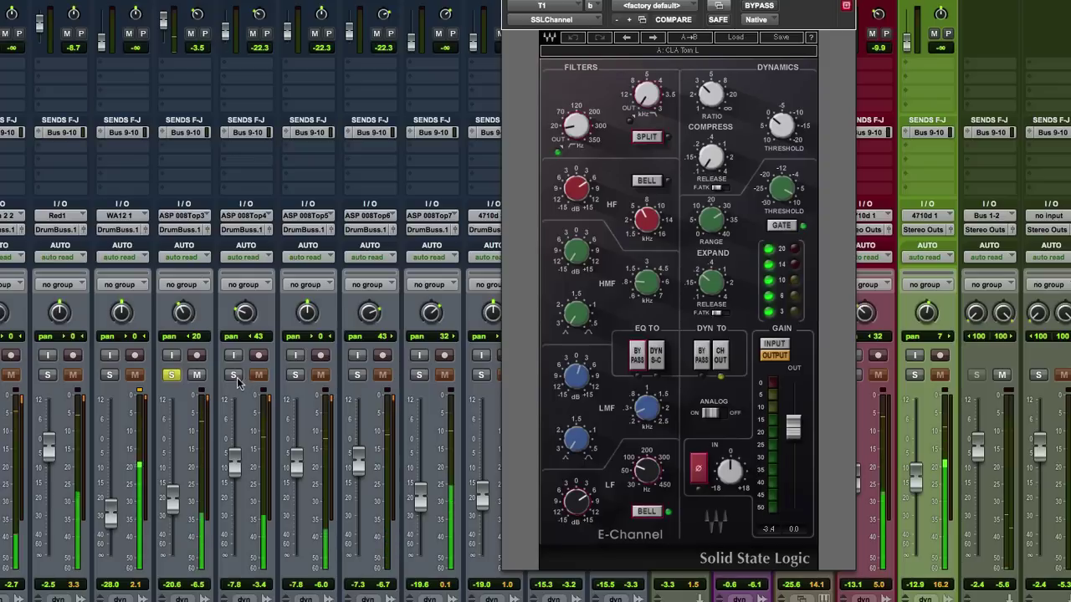
# Solo the three tom tracks T1, T2 and T3 in place of Hat
pyautogui.click(234, 375)
pyautogui.click(295, 374)
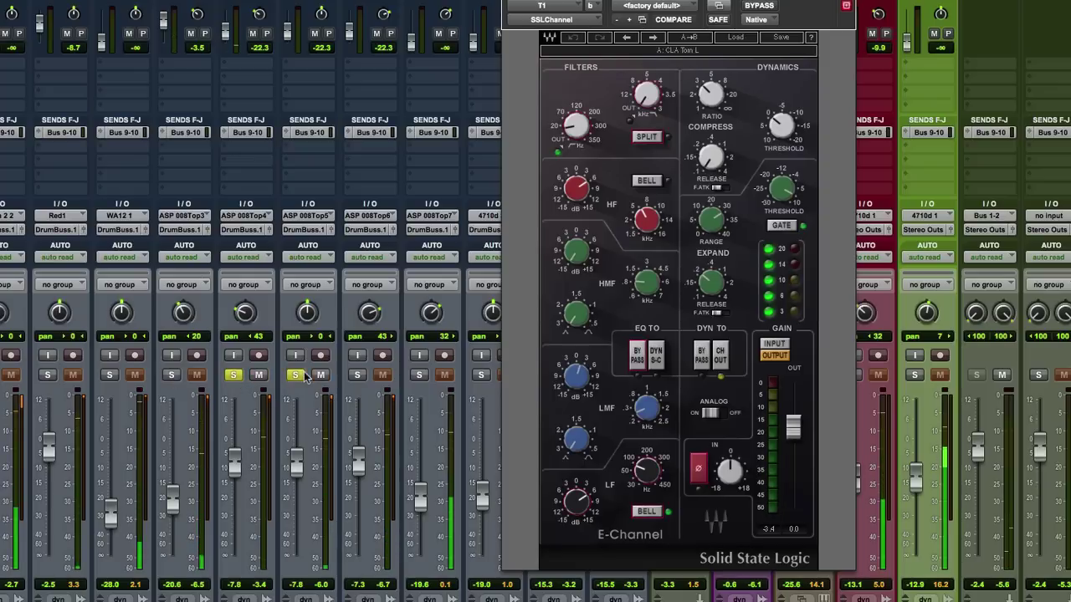
pyautogui.click(357, 375)
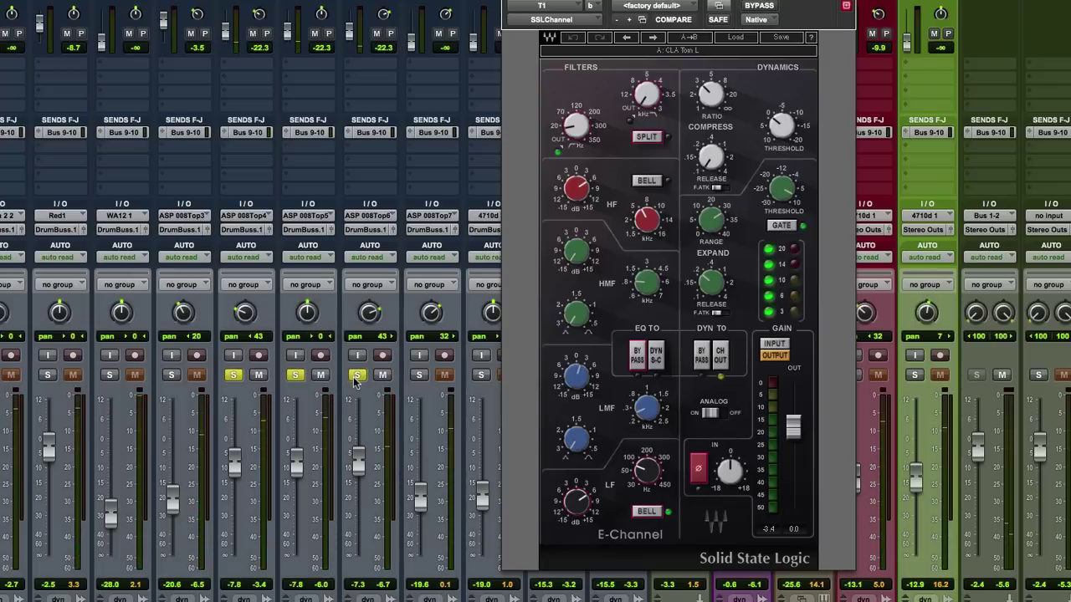
# Check the tom passage in the Edit window, return to the Mix window and remove the solo from T2 and T1
pyautogui.hotkey('ctrl', '=')
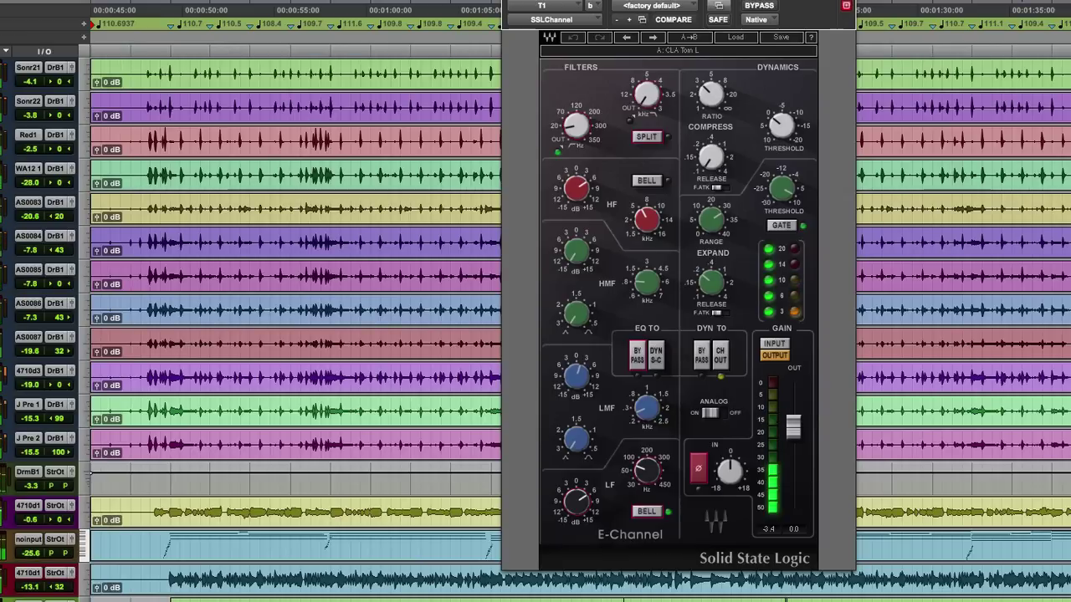
pyautogui.hotkey('ctrl', '=')
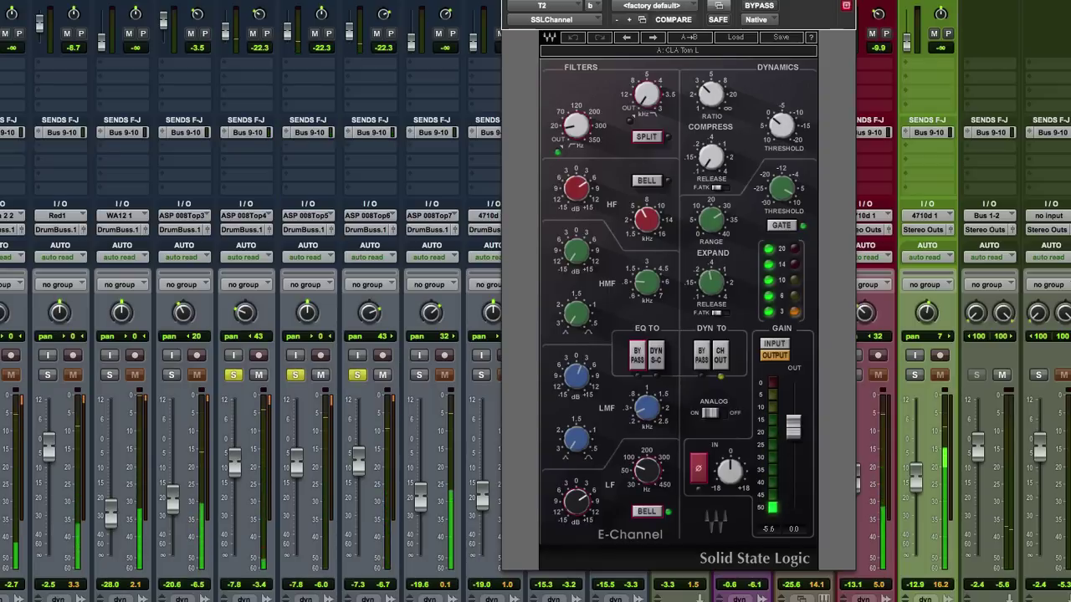
pyautogui.click(295, 375)
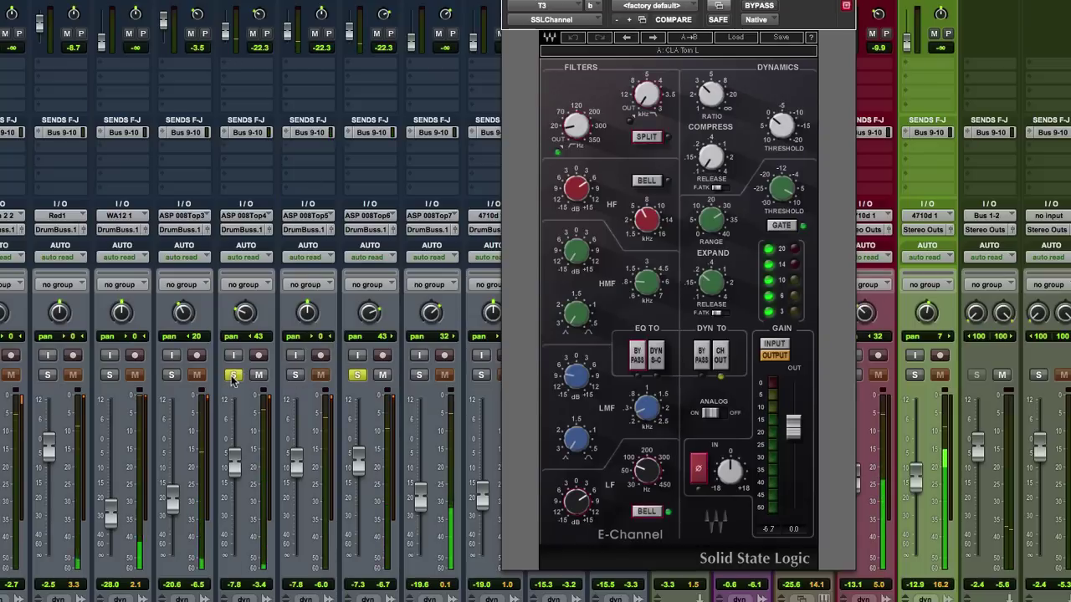
pyautogui.click(233, 376)
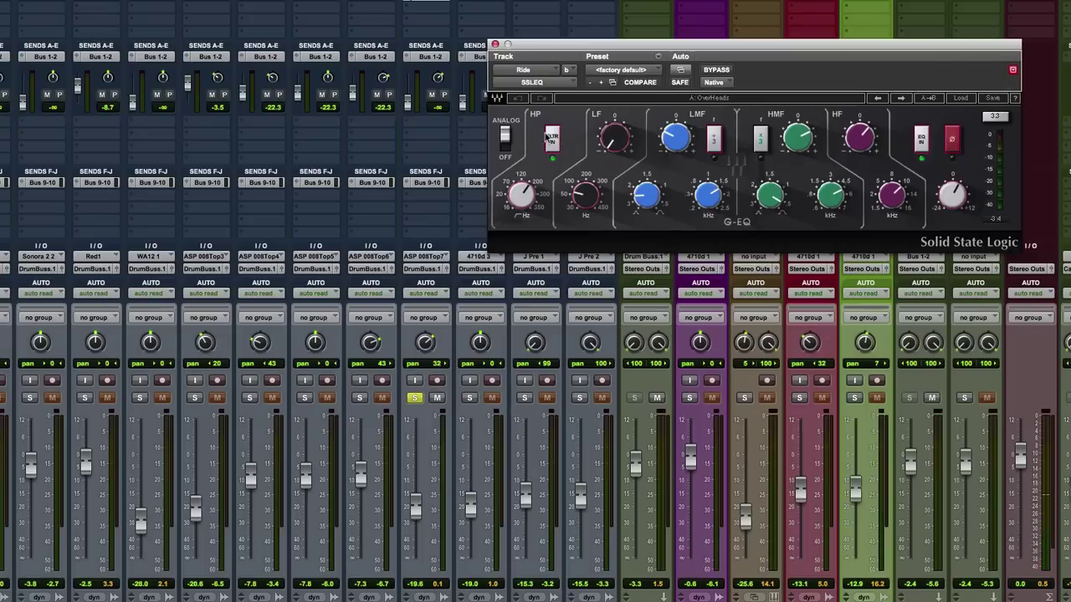
# Toggle the high-pass filter in the SSLEQ plug-in on Ride and check the soloed track
pyautogui.click(552, 166)
pyautogui.moveTo(525, 192)
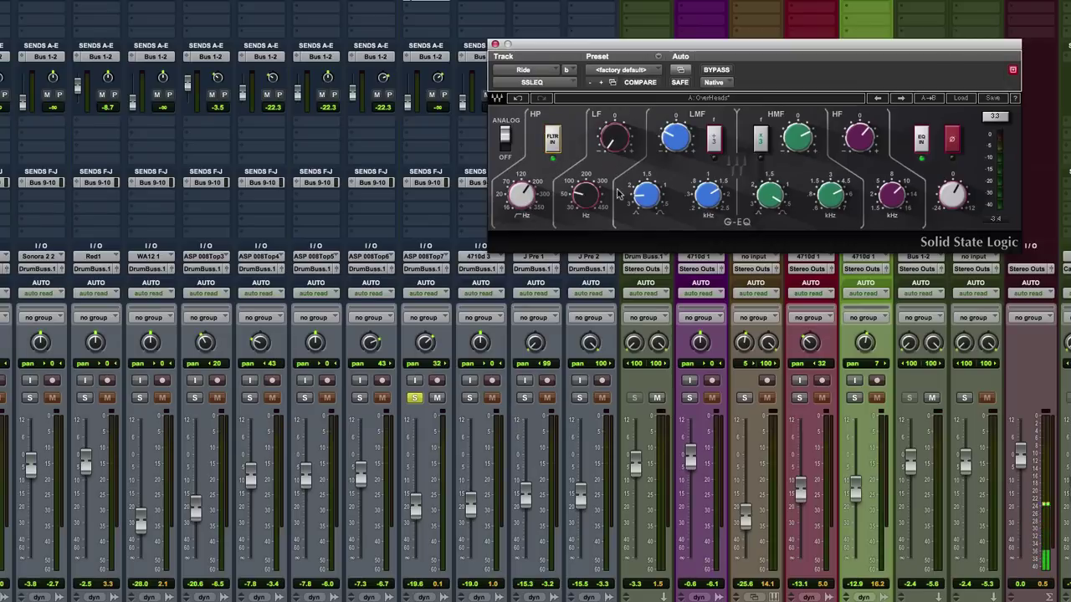
pyautogui.click(414, 398)
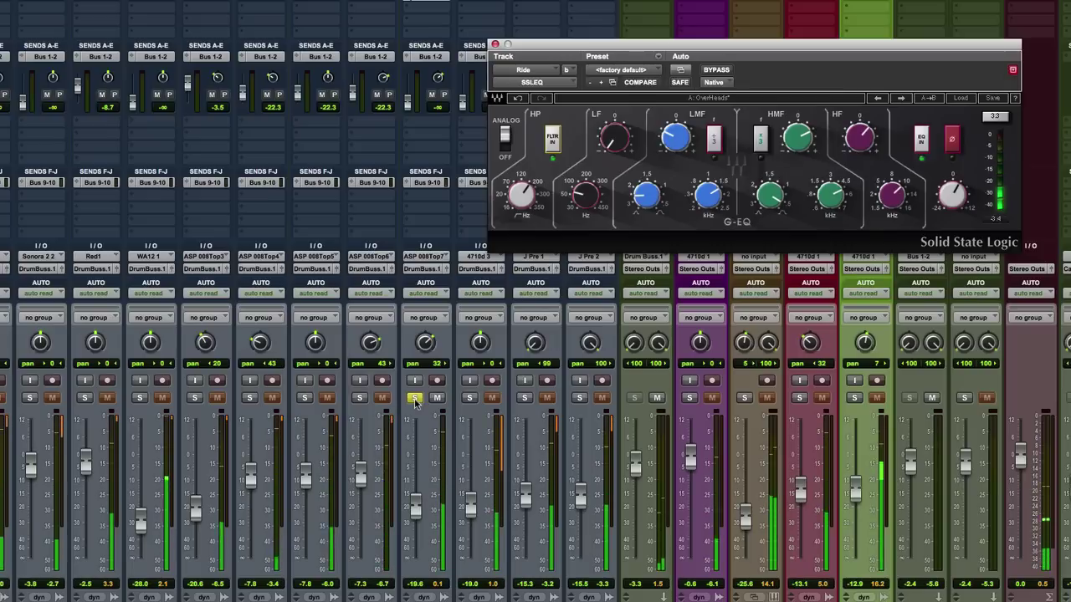
# Move the playback position to around bar 6 in the Edit window and return to the Mix window
pyautogui.press('super+equal')
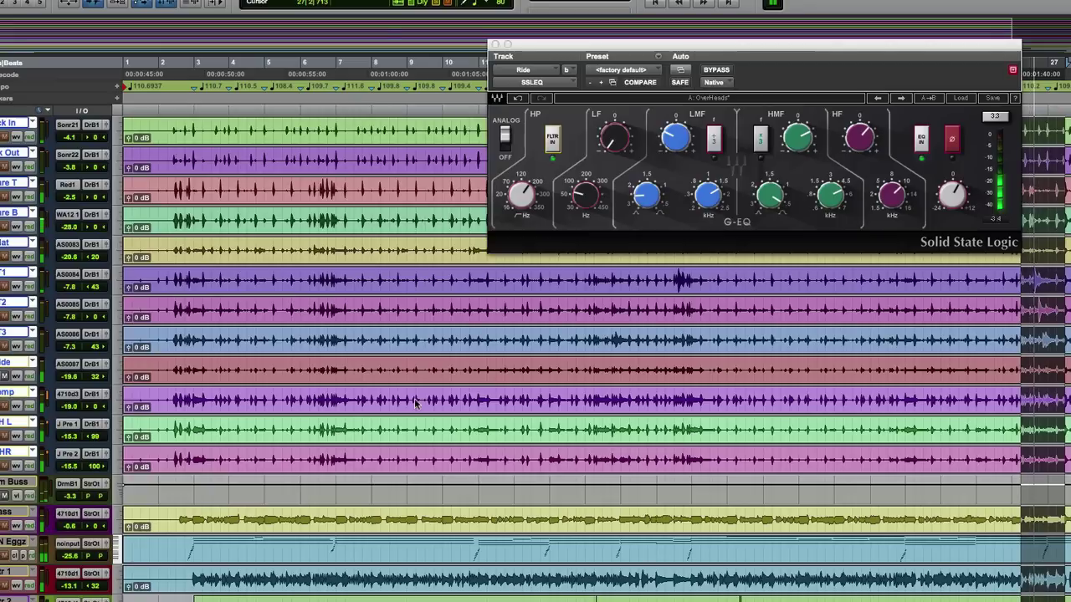
pyautogui.click(318, 107)
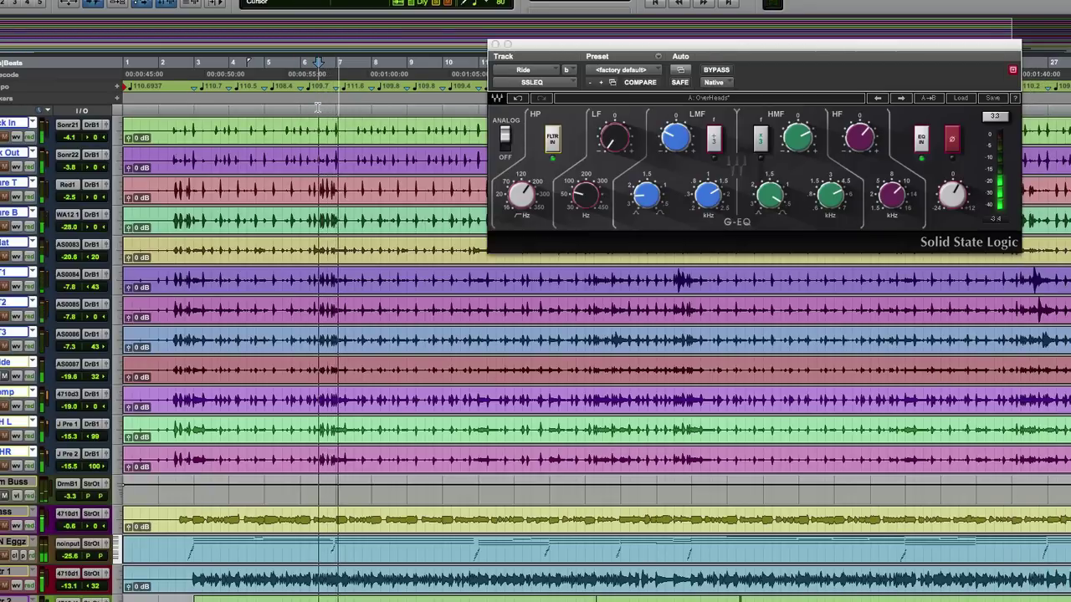
pyautogui.press('super+equal')
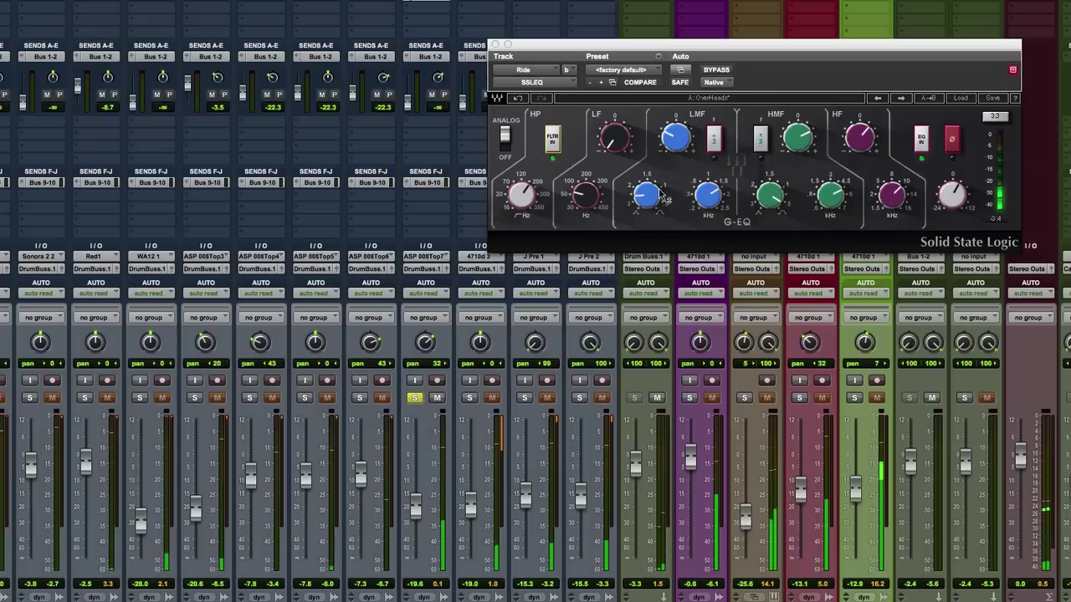
# Solo the Comp track in place of Ride and open its SSLGChannel plug-in
pyautogui.click(414, 399)
pyautogui.click(469, 399)
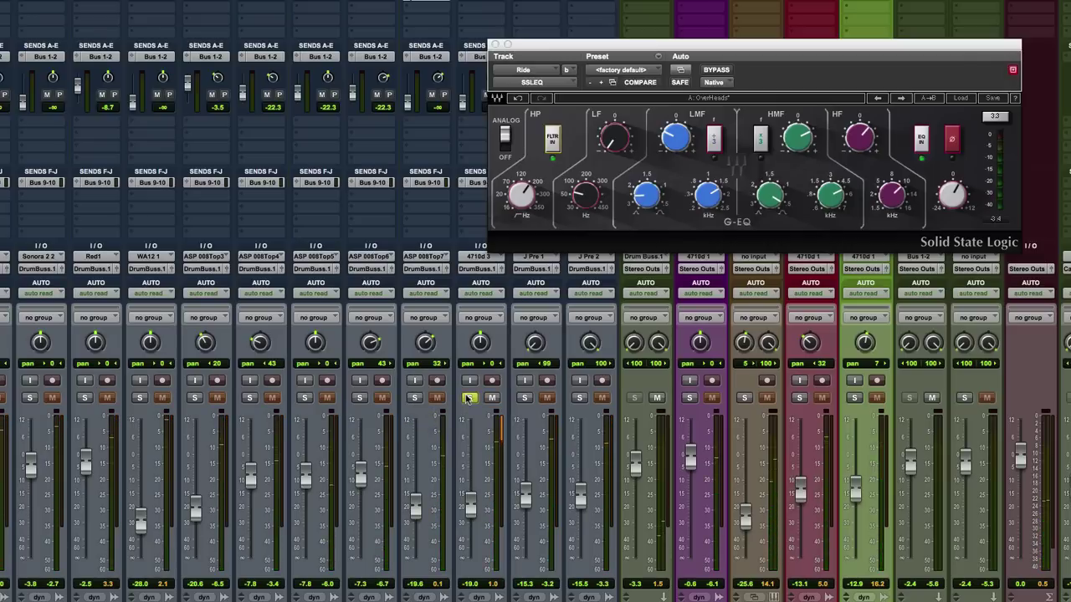
pyautogui.click(477, 2)
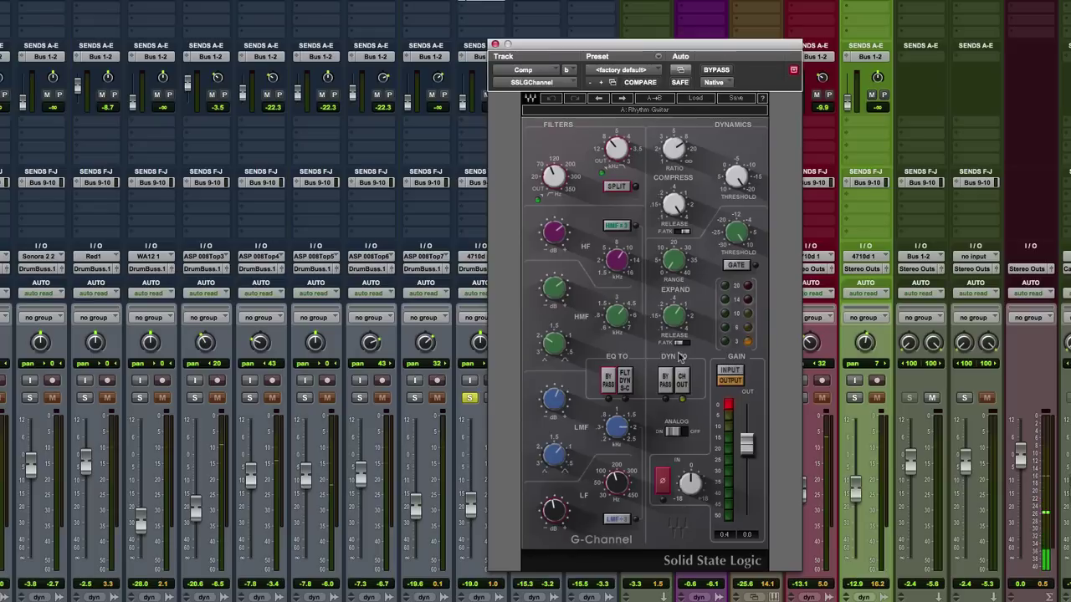
# Reset the clip indicator on the Comp plug-in's output meter and play the soloed track
pyautogui.click(728, 407)
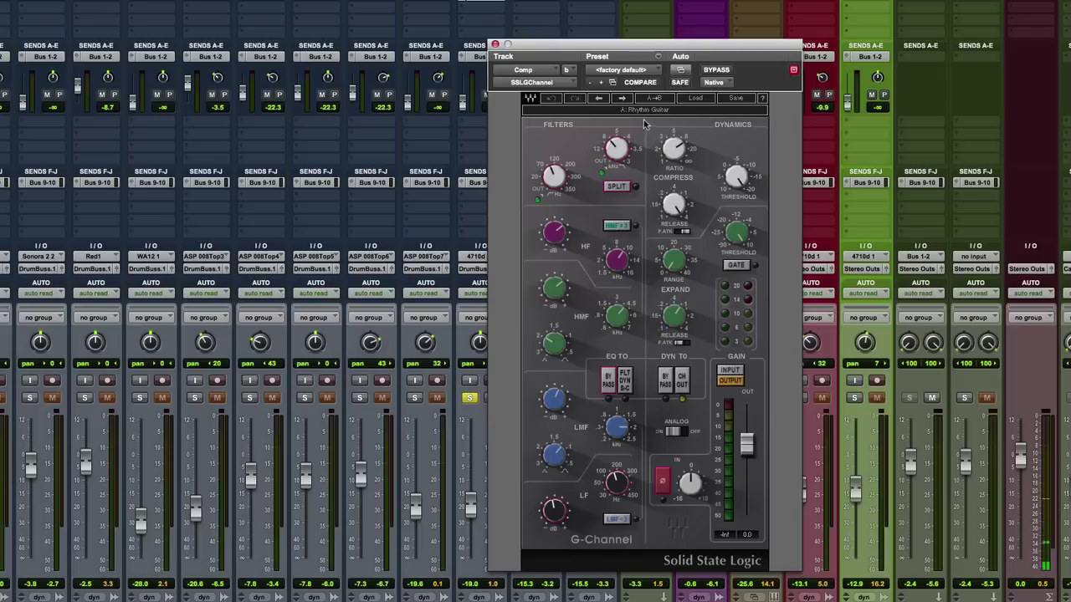
pyautogui.press('space')
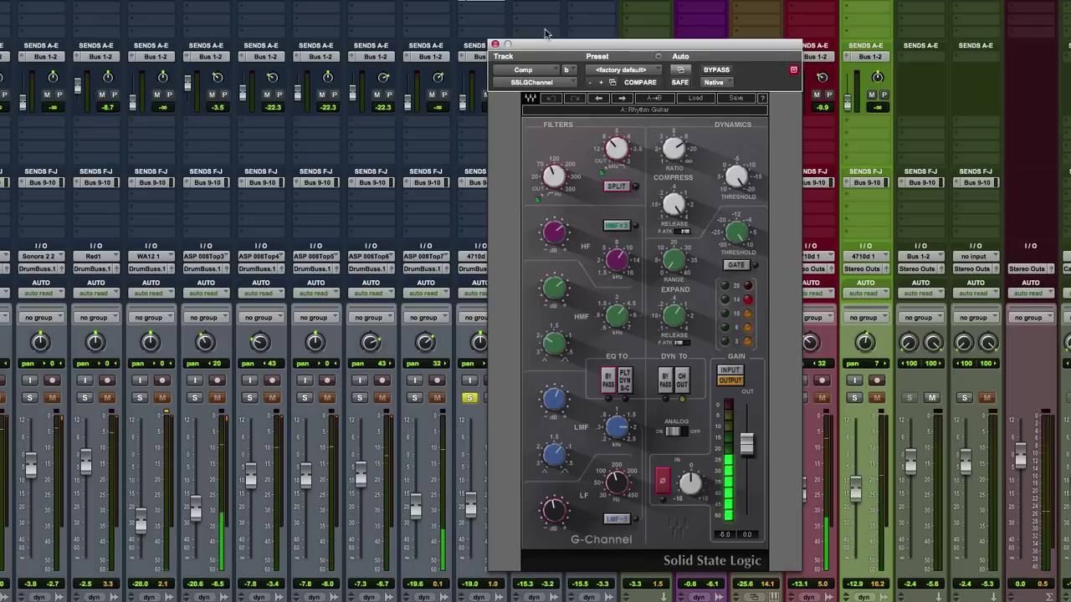
# Move the Comp plug-in window clear of the overhead channels and solo OH L in place of Comp
pyautogui.moveTo(549, 46); pyautogui.dragTo(593, 25)
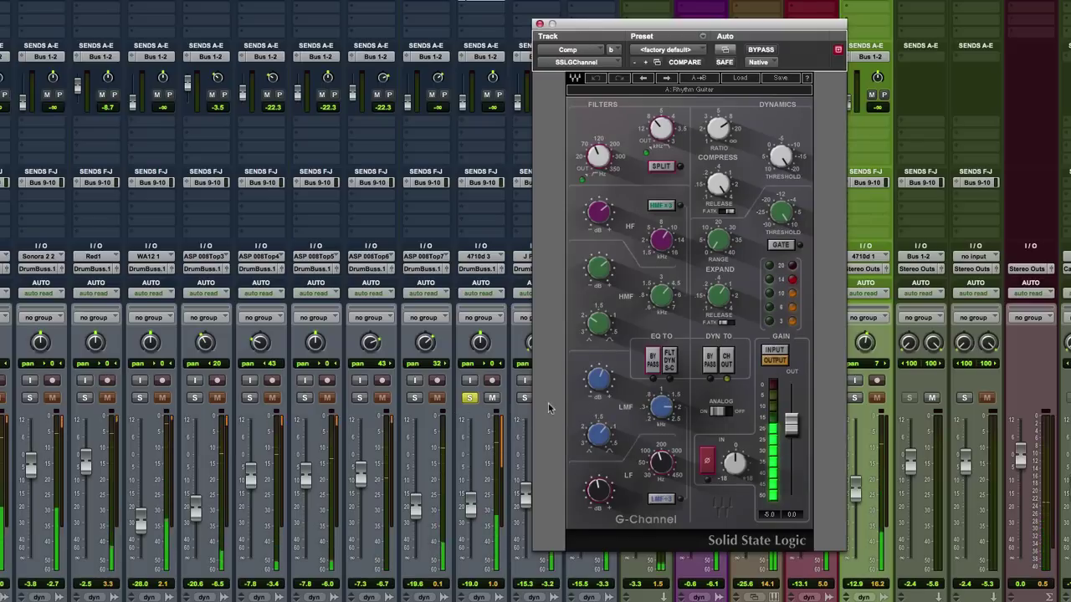
pyautogui.moveTo(585, 25); pyautogui.dragTo(700, 18)
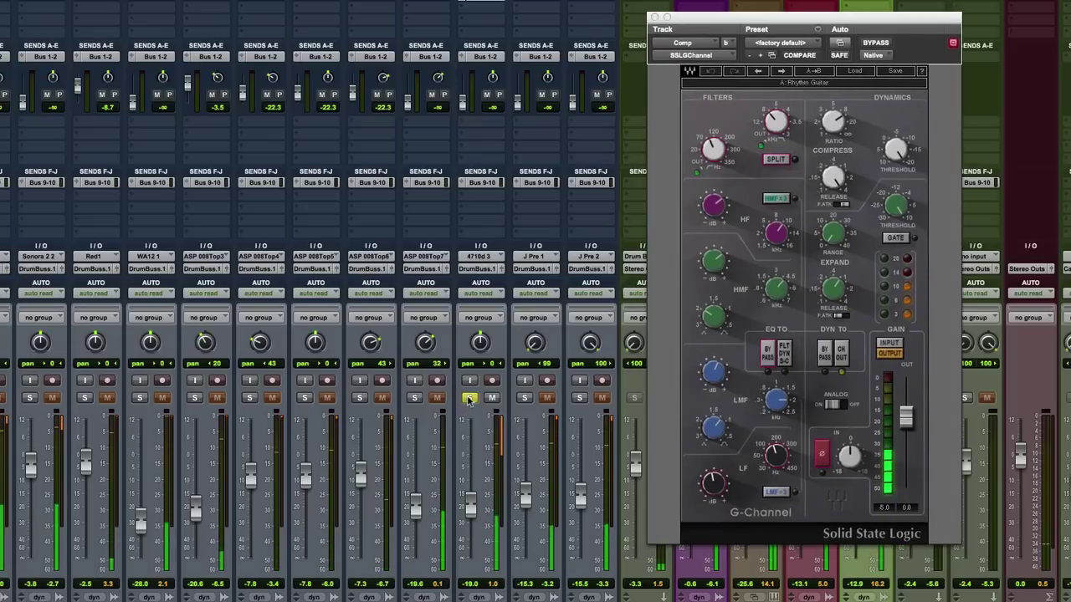
pyautogui.click(525, 397)
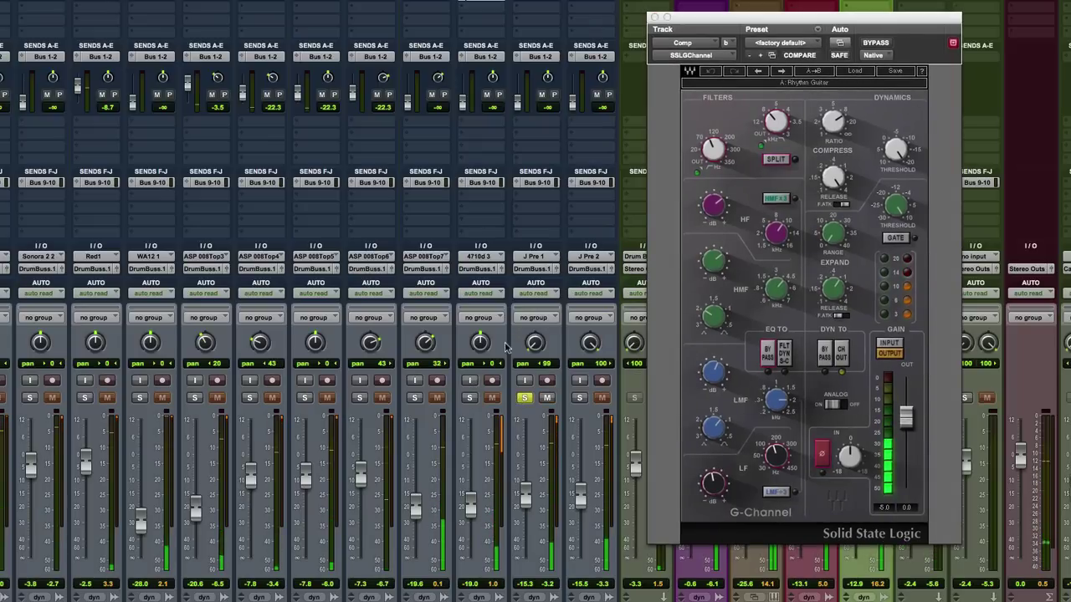
# Open the SSLGChannel plug-in on OH L and solo OHR alongside OH L
pyautogui.click(527, 3)
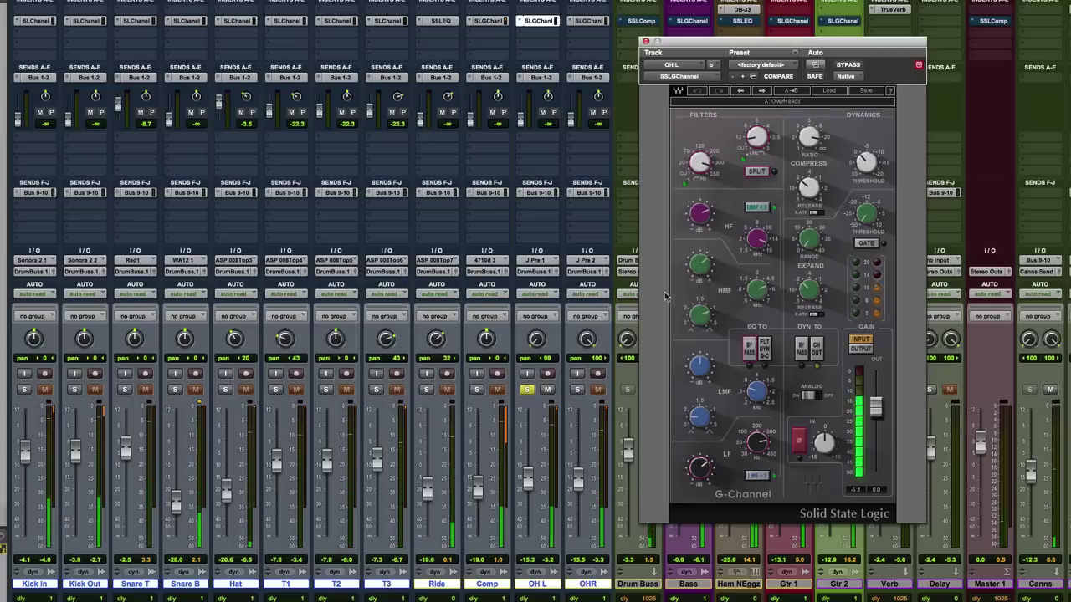
pyautogui.click(579, 390)
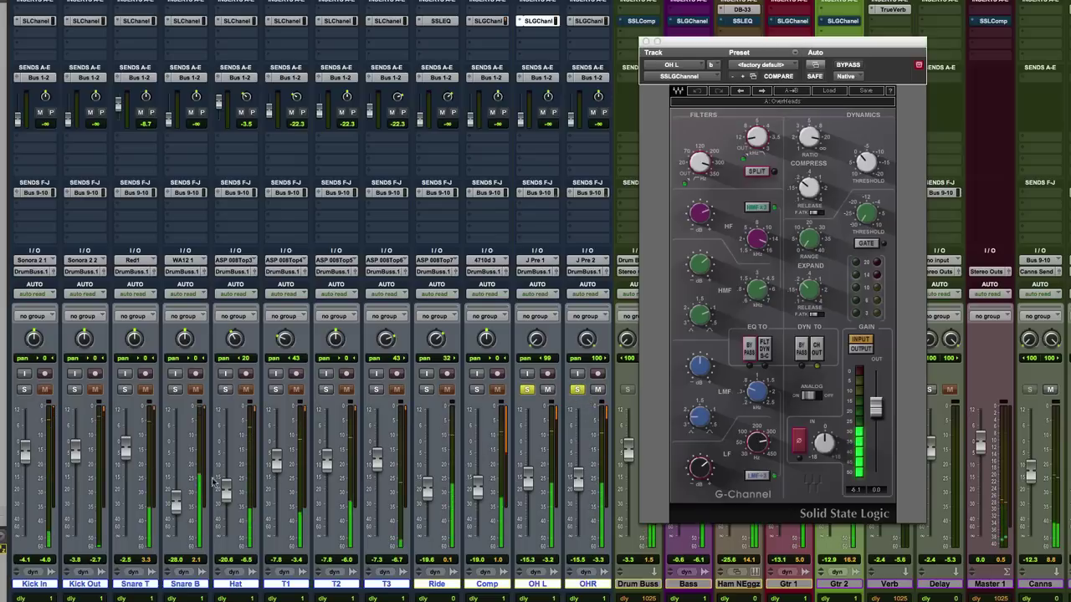
# Reactivate the Kit group to solo all the drum tracks together, and move the OH L plug-in window aside
pyautogui.press('super+g')
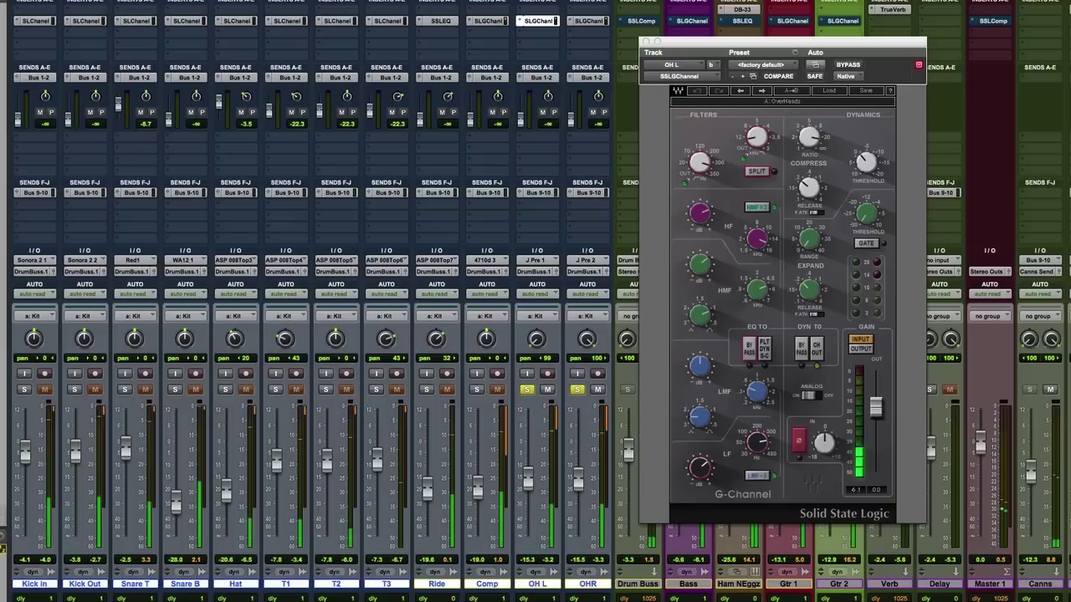
pyautogui.click(73, 390)
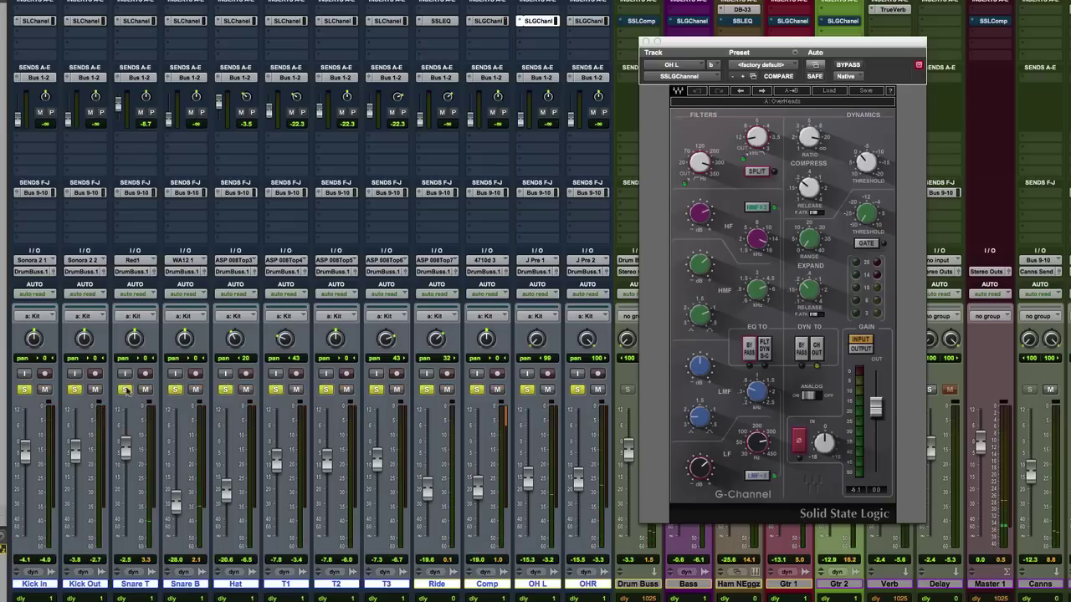
pyautogui.moveTo(673, 43); pyautogui.dragTo(758, 44)
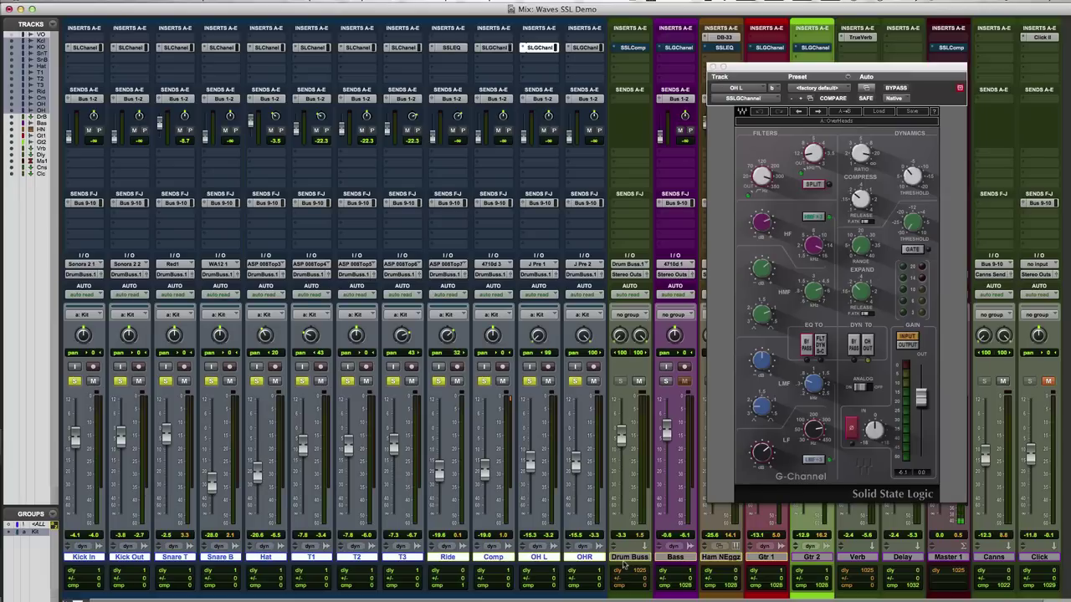
# Replace the OH L plug-in window with the Drum Buss SSLComp and start playback
pyautogui.click(712, 66)
pyautogui.click(633, 47)
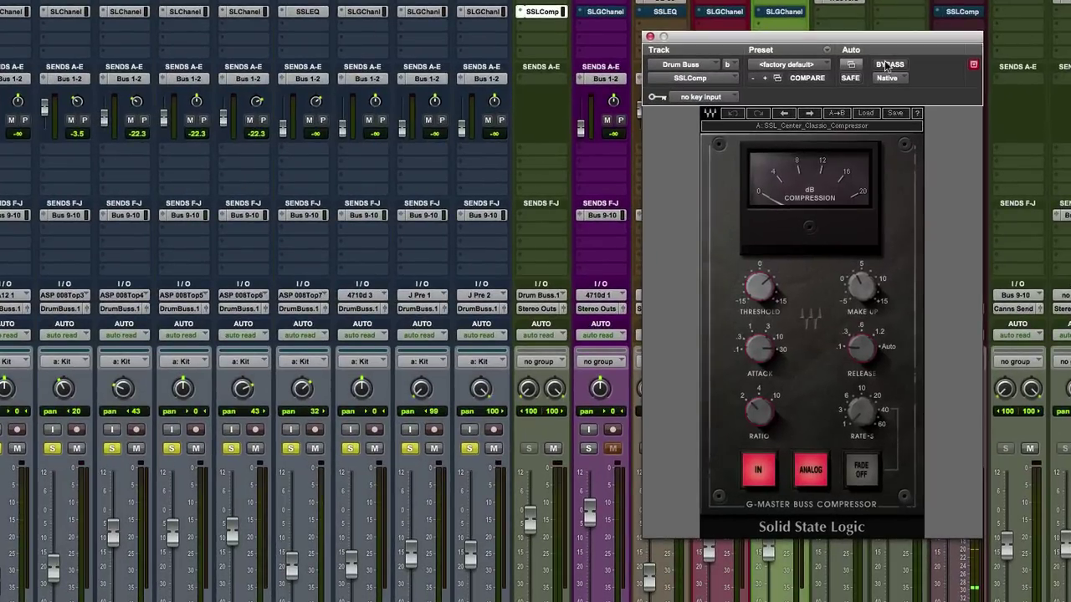
pyautogui.press('space')
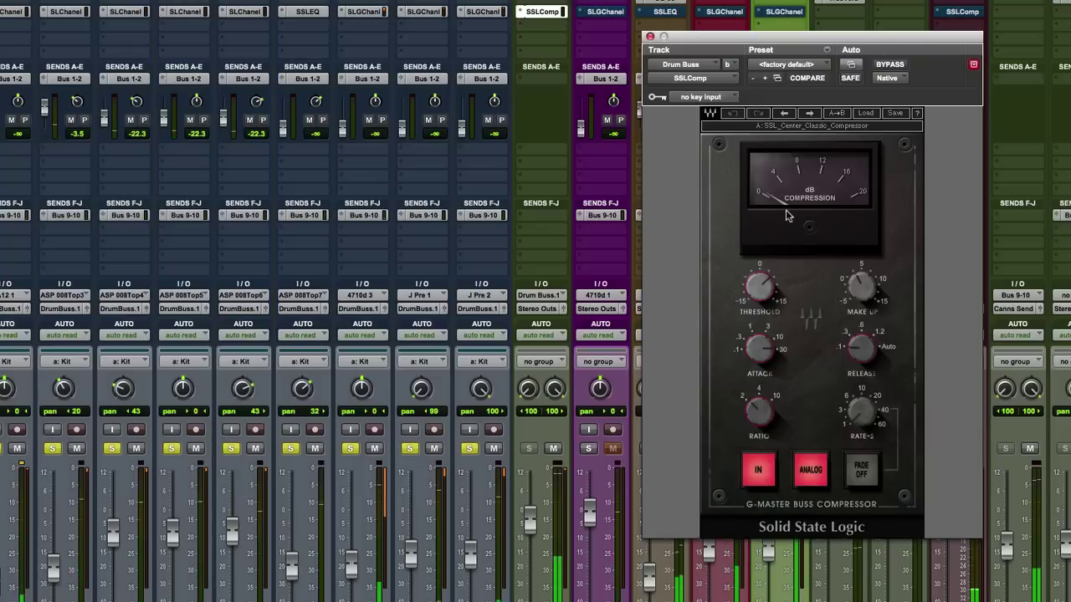
# Compare the soloed drums with the Drum Buss SSLComp bypassed and active, toggling it twice and leaving it active
pyautogui.click(886, 66)
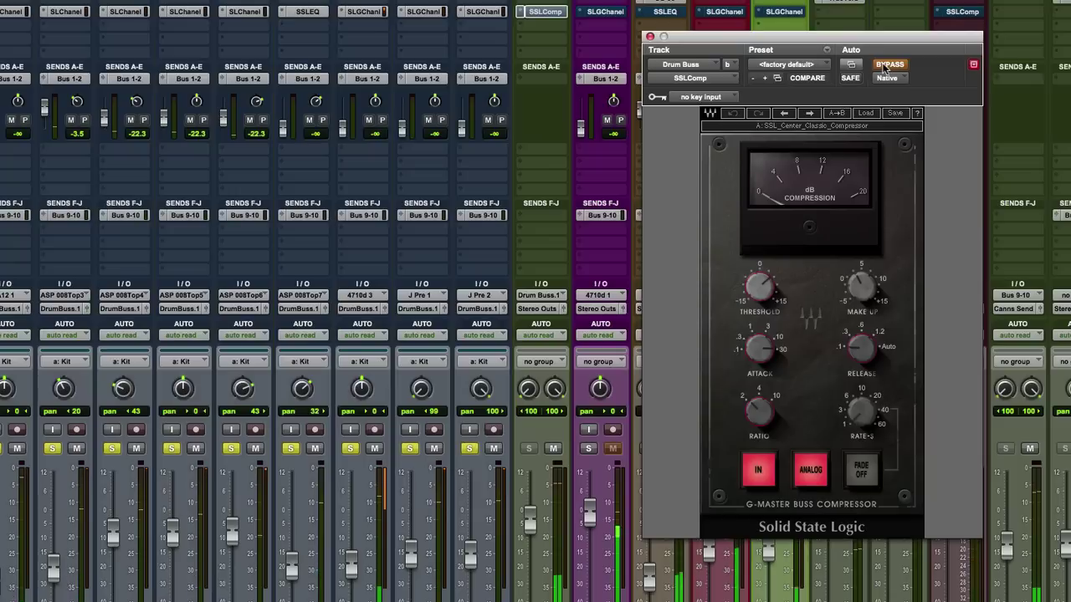
pyautogui.click(886, 65)
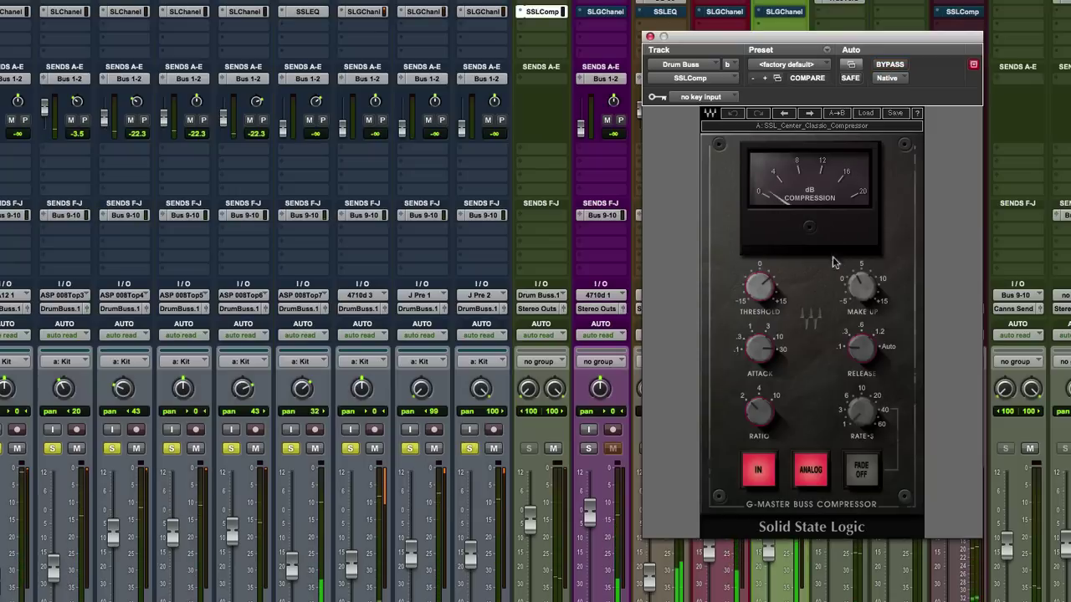
pyautogui.click(889, 66)
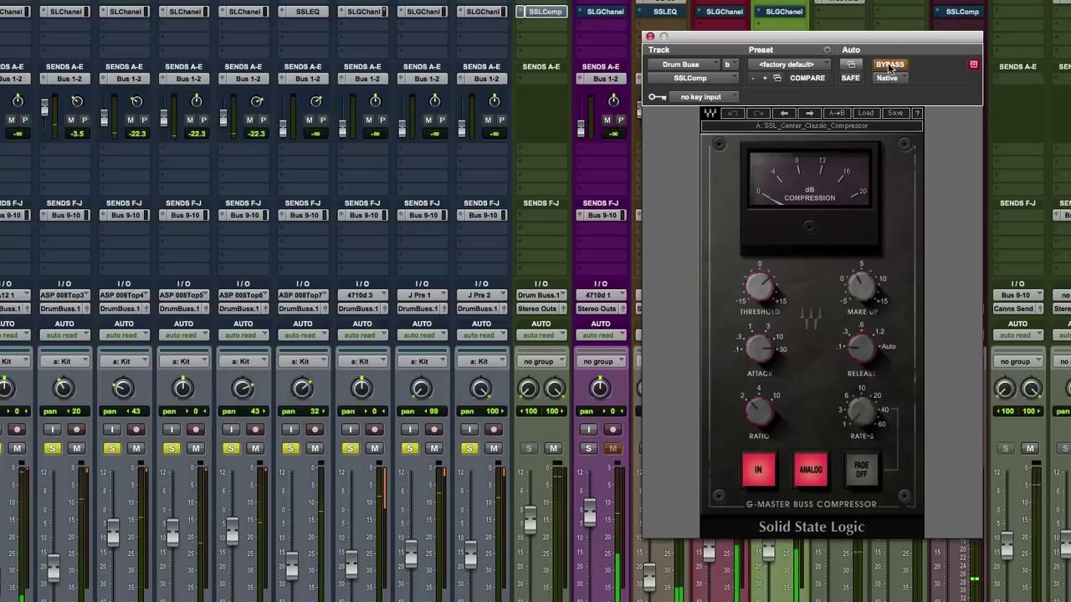
pyautogui.click(889, 66)
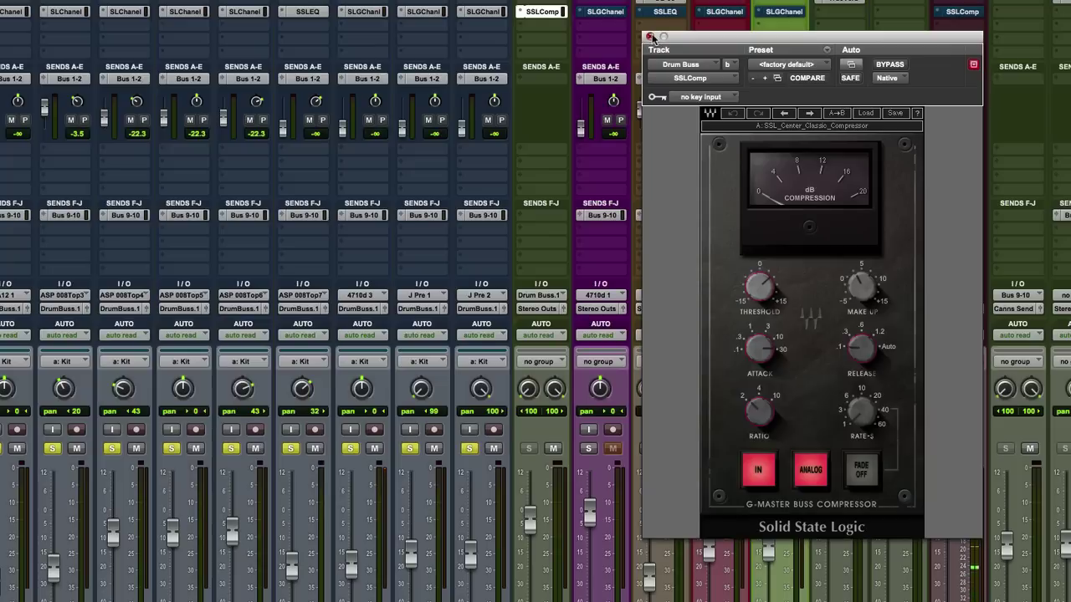
# Solo the Bass track in place of the drum kit and open its SSLGChannel plug-in
pyautogui.click(469, 450)
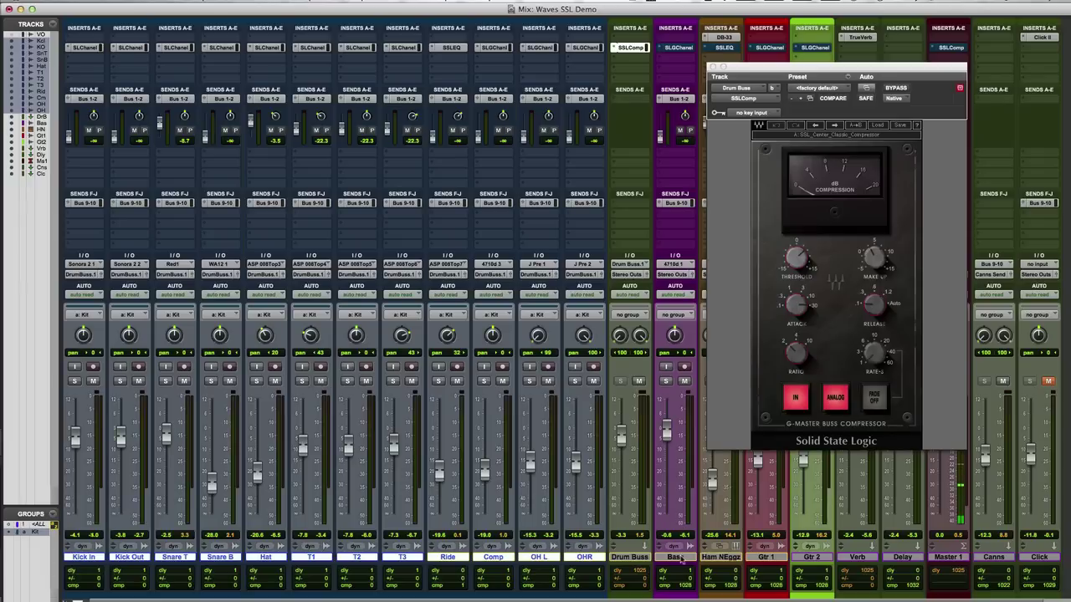
pyautogui.click(679, 558)
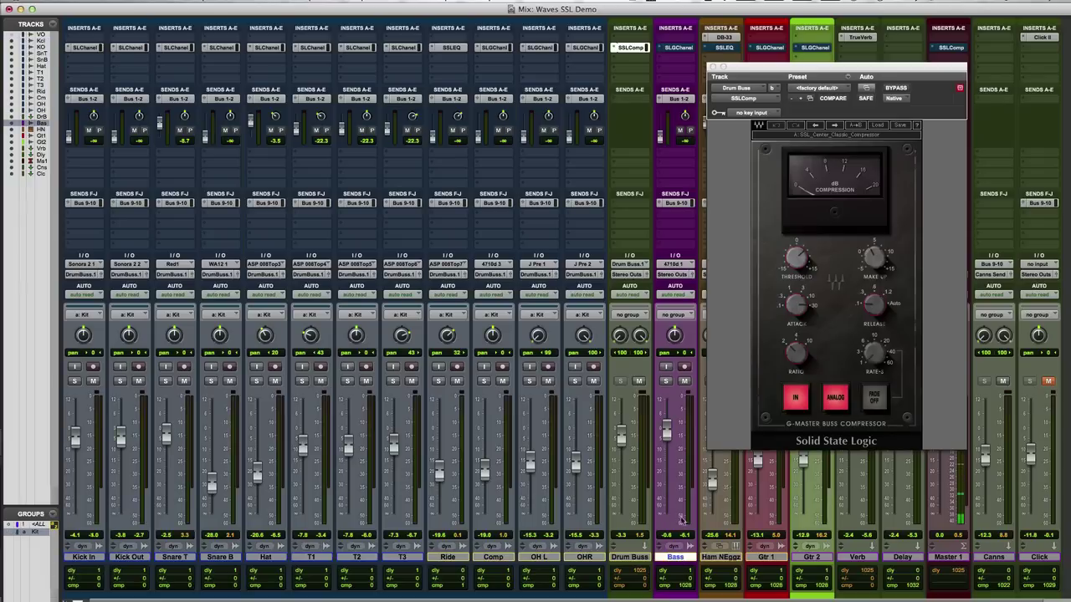
pyautogui.click(667, 382)
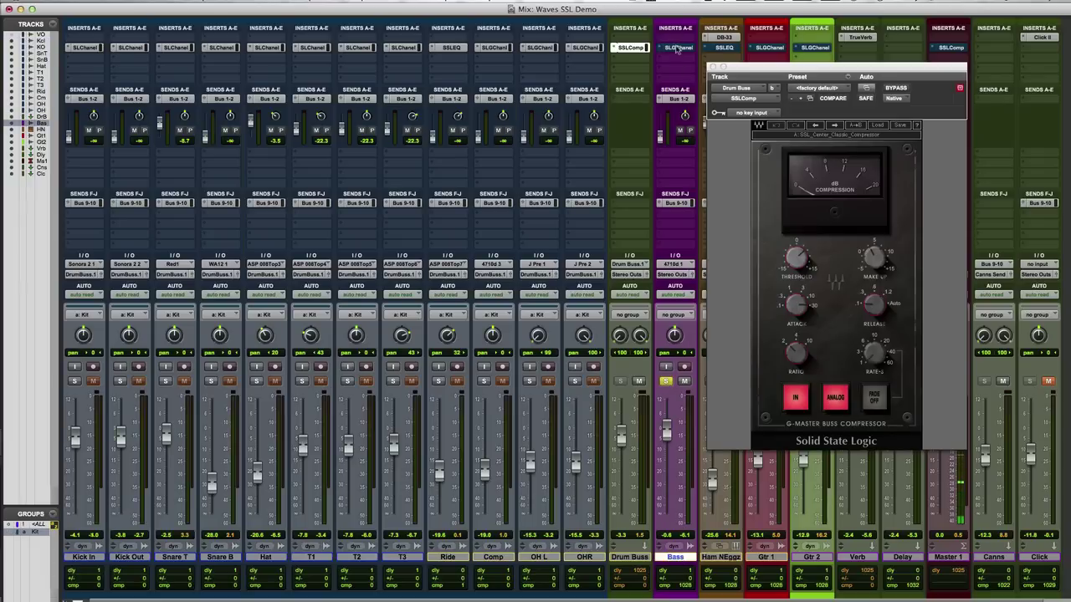
pyautogui.click(677, 47)
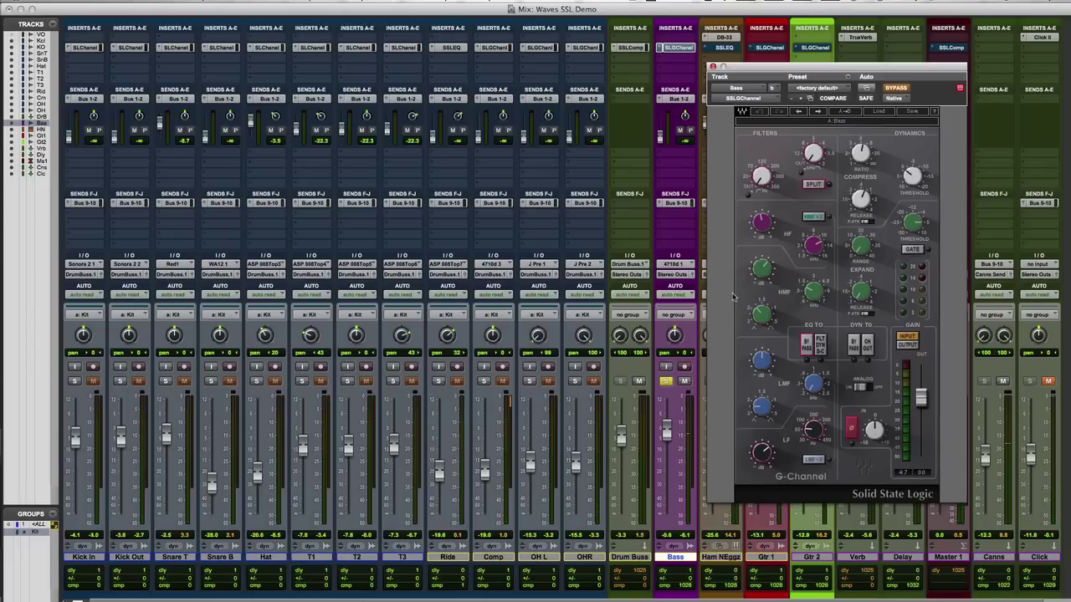
# Take the Bass SSLGChannel out of bypass and raise its HF gain slightly
pyautogui.click(896, 88)
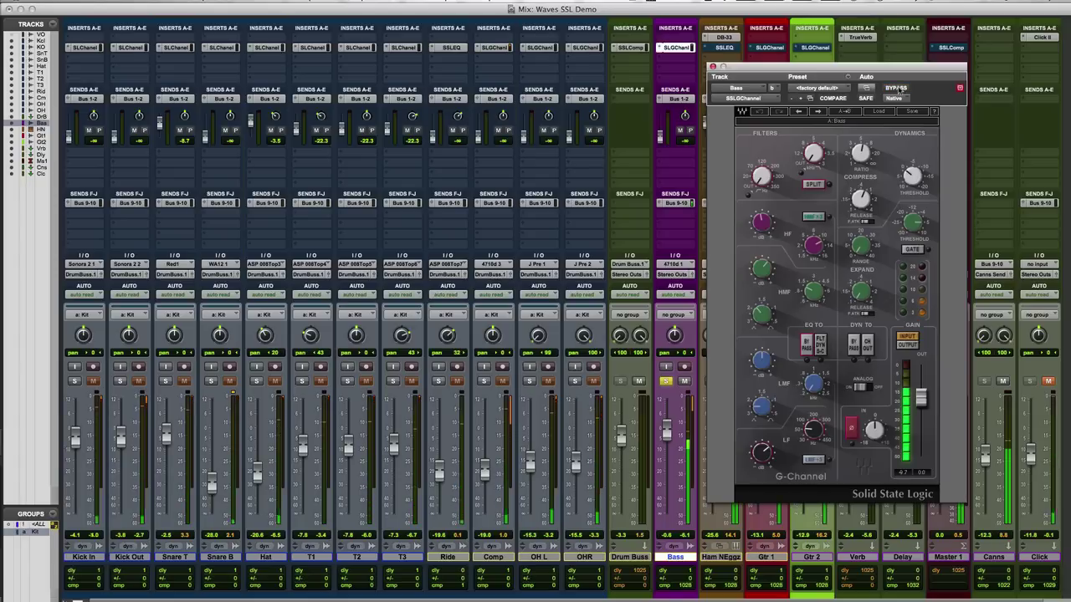
pyautogui.click(762, 221)
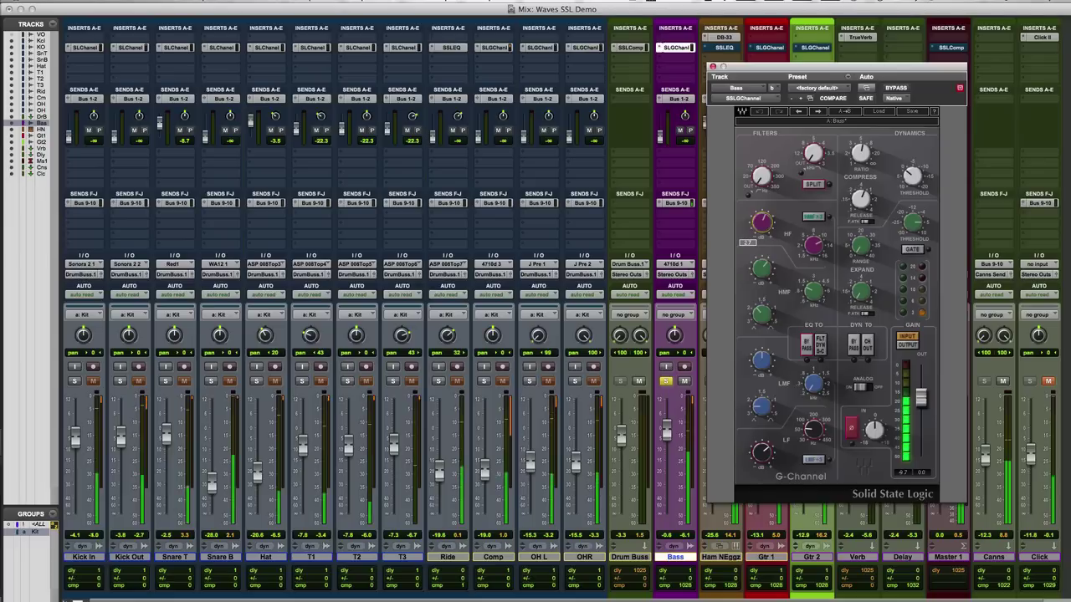
# Compare the bass sound with its SSLGChannel bypassed and active, and check the low-frequency EQ settings
pyautogui.click(893, 89)
pyautogui.click(893, 89)
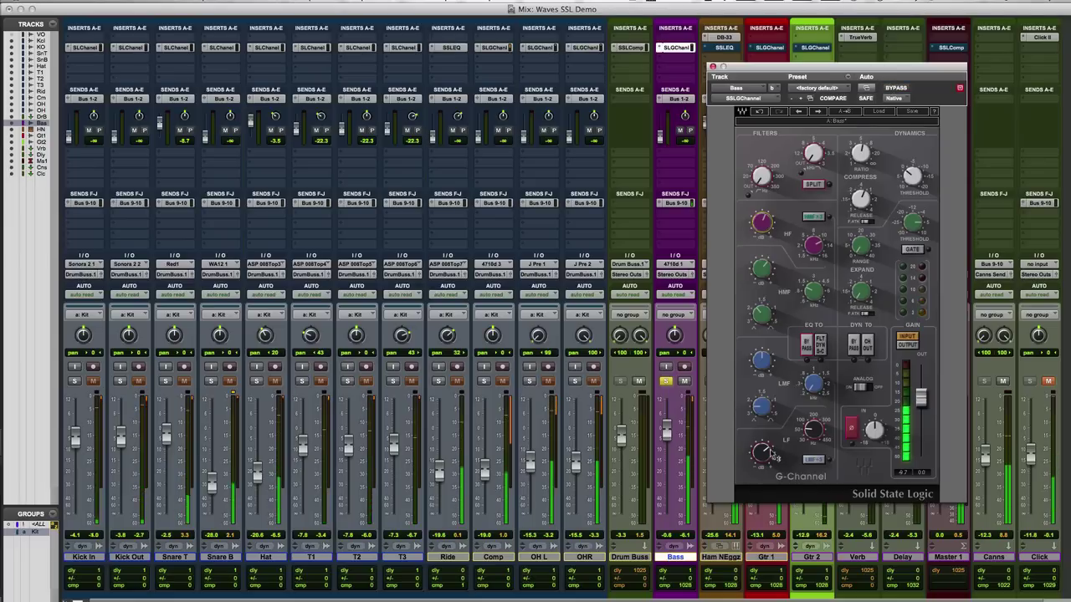
pyautogui.moveTo(774, 456)
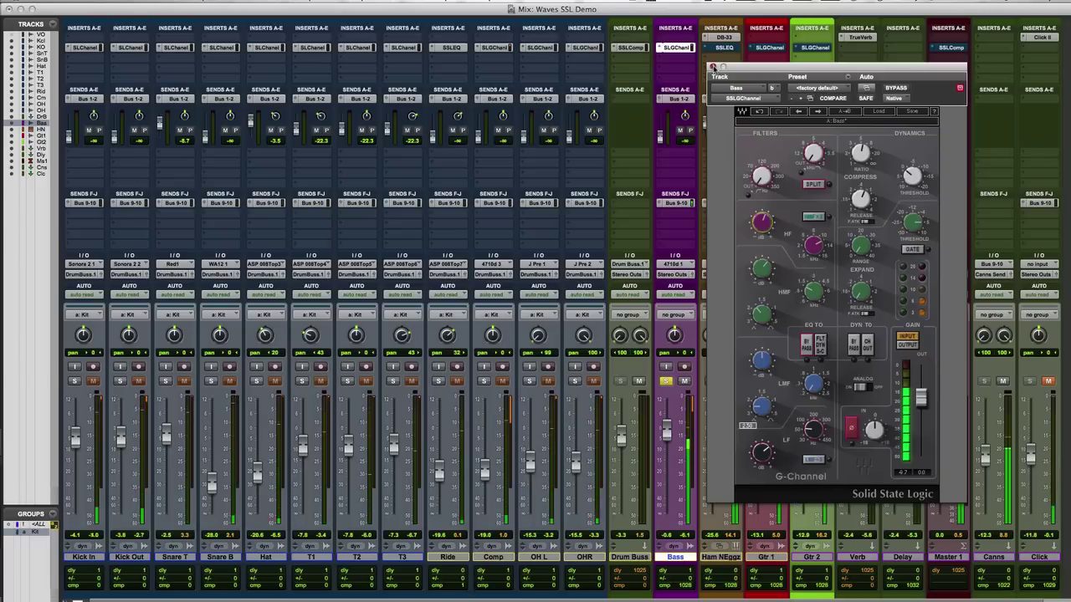
# Close the Bass plug-in window and solo Ham N Eggz in place of Bass
pyautogui.click(713, 66)
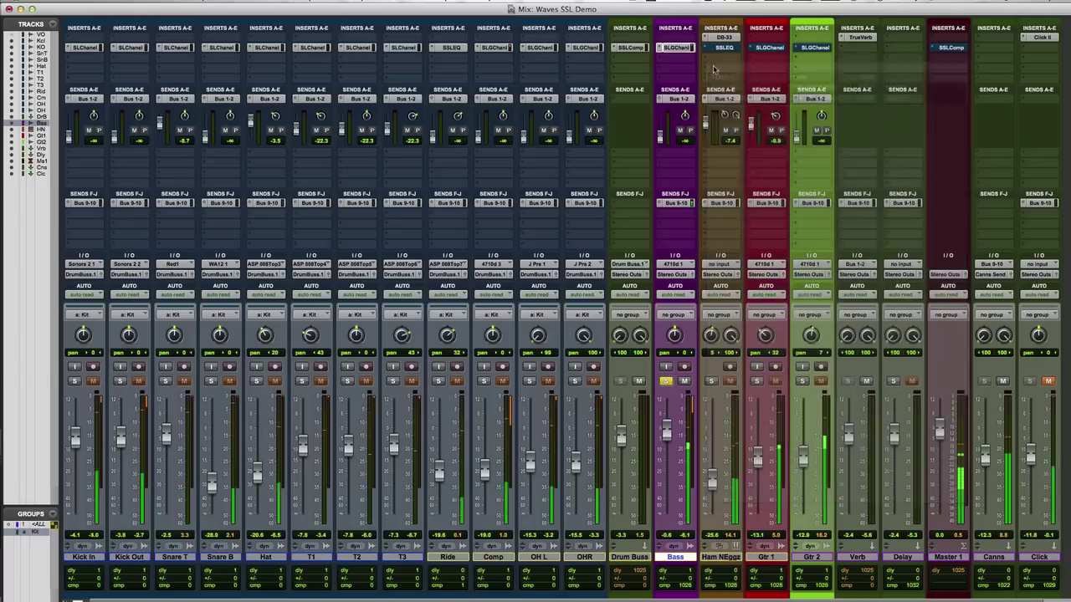
pyautogui.click(665, 381)
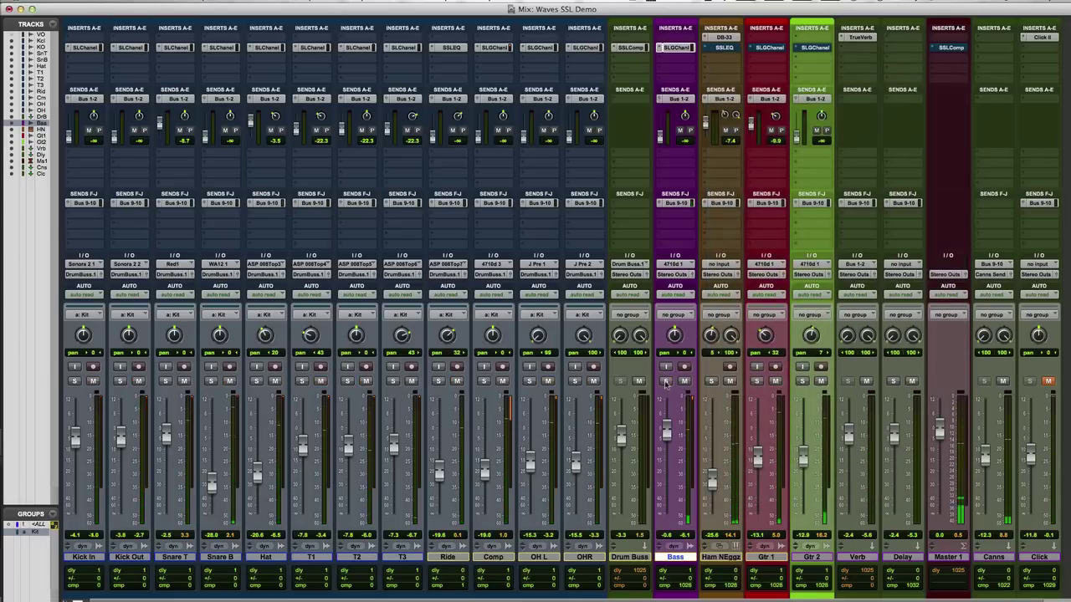
pyautogui.click(710, 382)
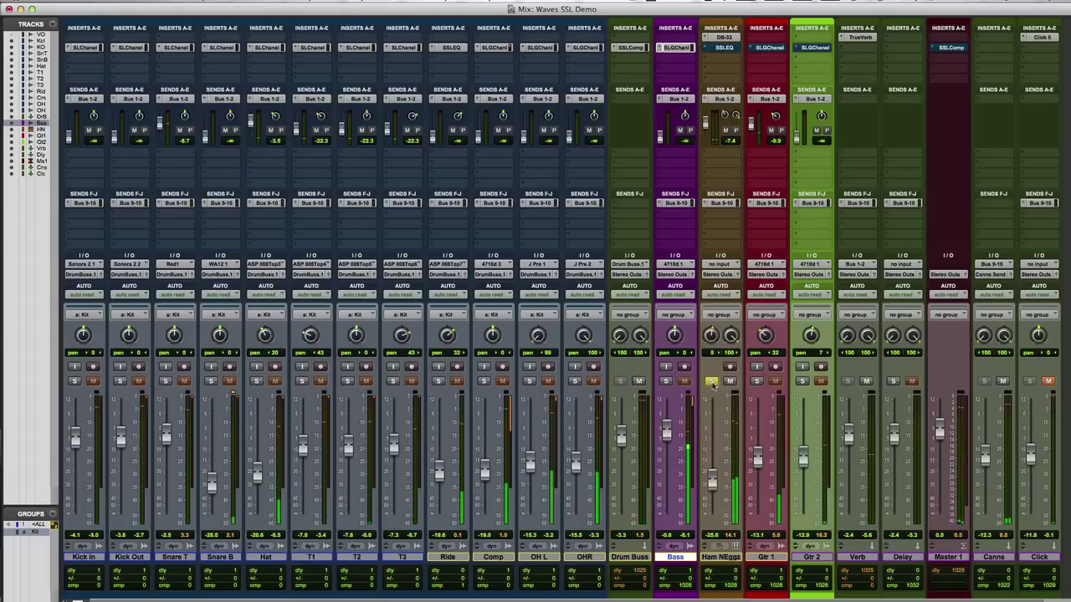
# Open the Ham N Eggz SSLEQ fully in view over the drum channels and take it out of bypass
pyautogui.click(723, 48)
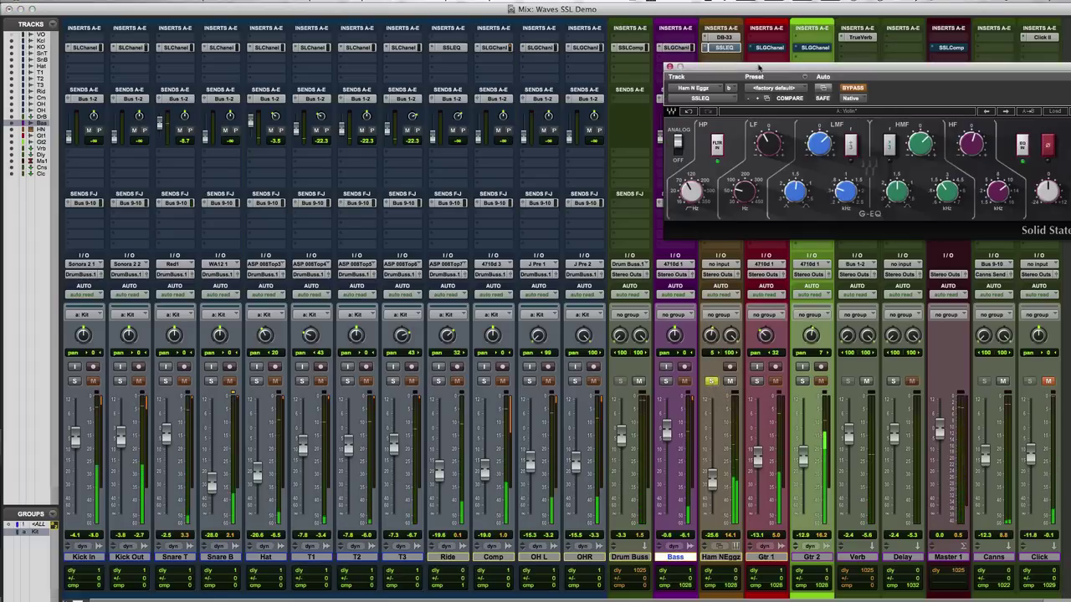
pyautogui.moveTo(758, 70); pyautogui.dragTo(546, 134)
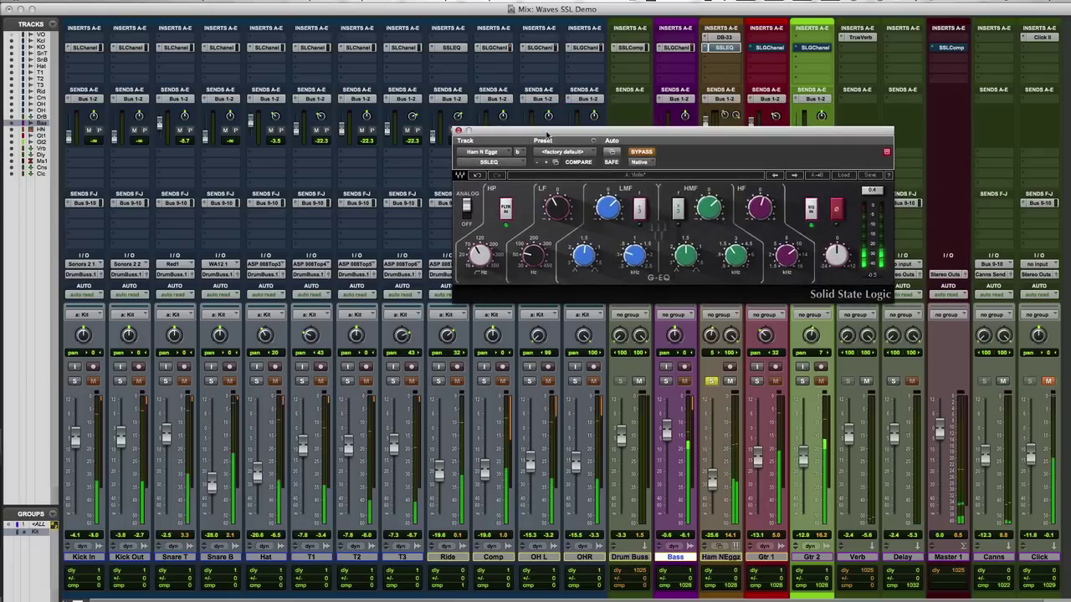
pyautogui.click(640, 153)
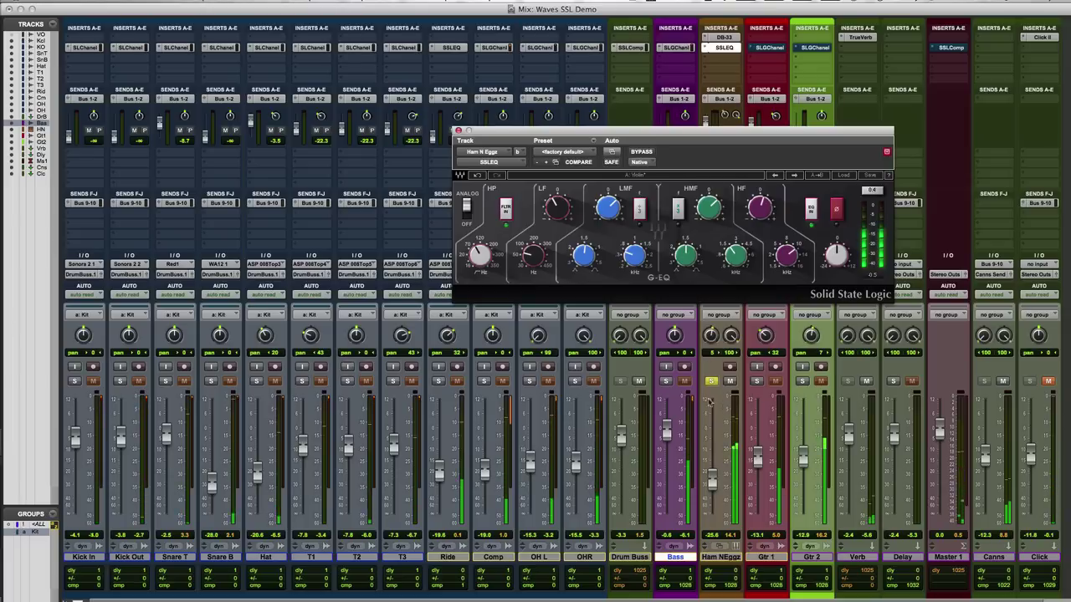
# Solo Bass alongside Ham N Eggz and compare the two with the SSLEQ bypassed and active
pyautogui.click(668, 382)
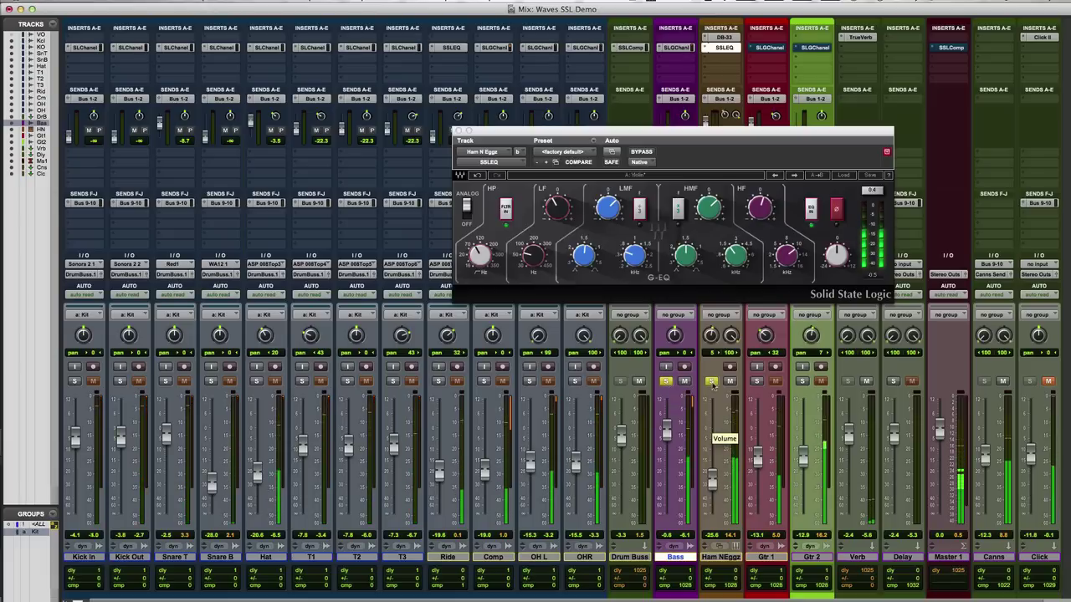
pyautogui.click(641, 151)
pyautogui.click(641, 151)
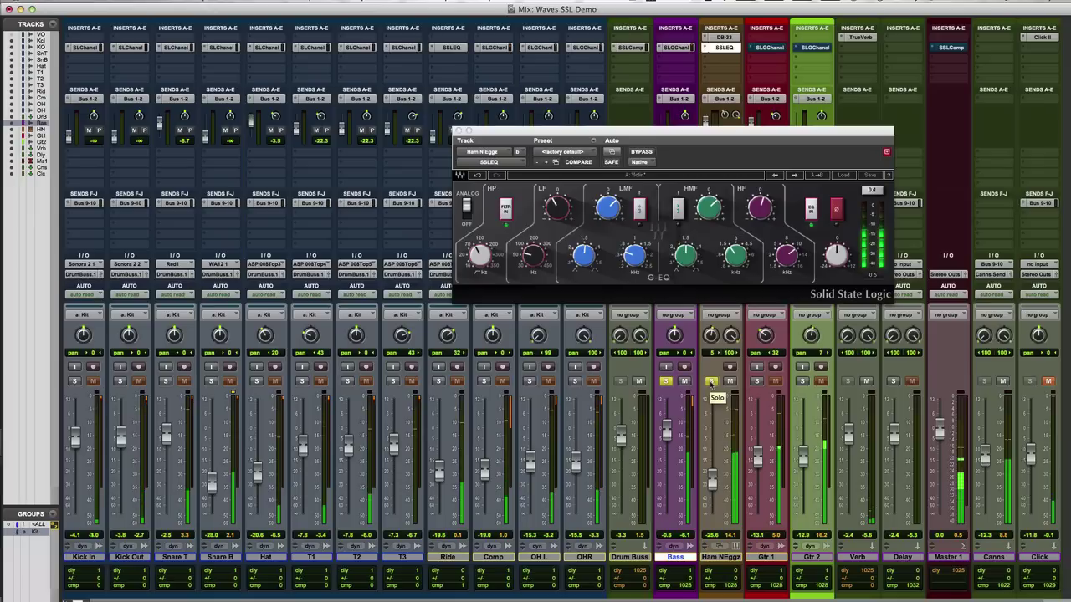
# Close the Ham N Eggz SSLEQ and solo Gtr 1 in place of Bass and Ham N Eggz
pyautogui.click(667, 381)
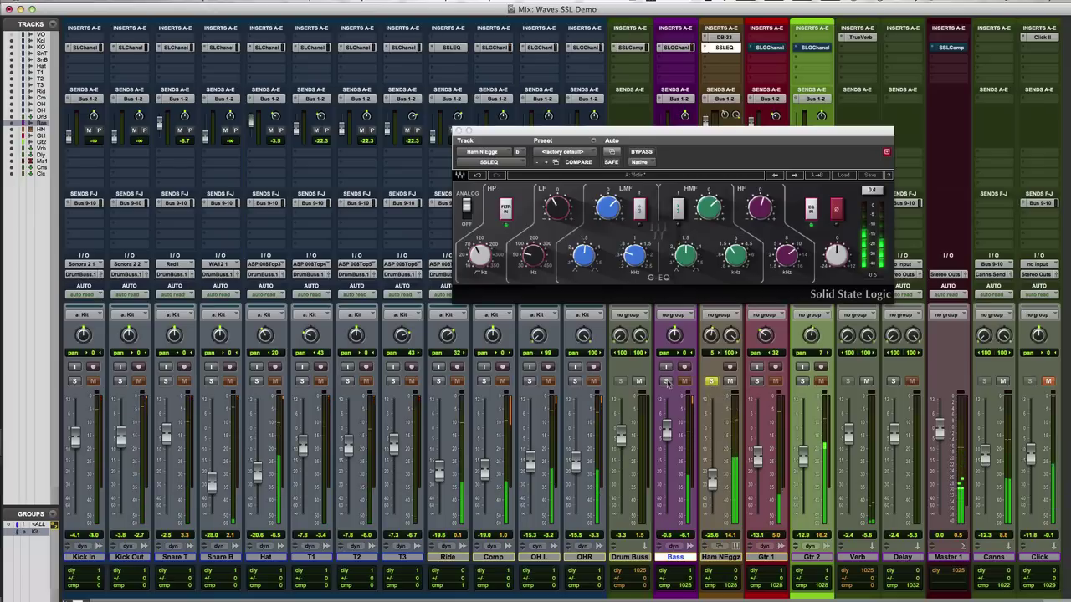
pyautogui.click(711, 381)
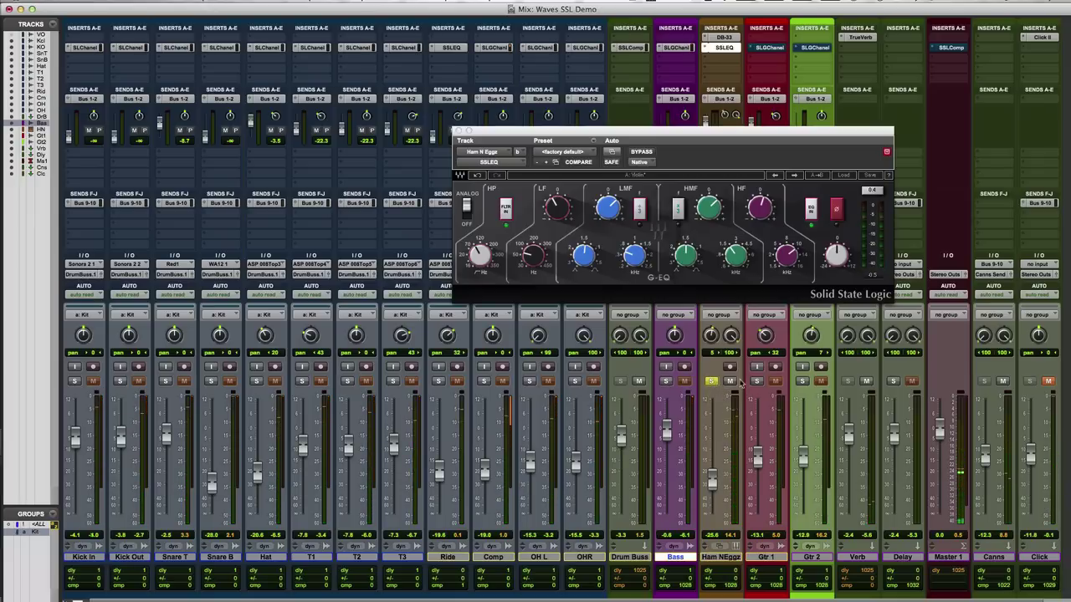
pyautogui.click(458, 131)
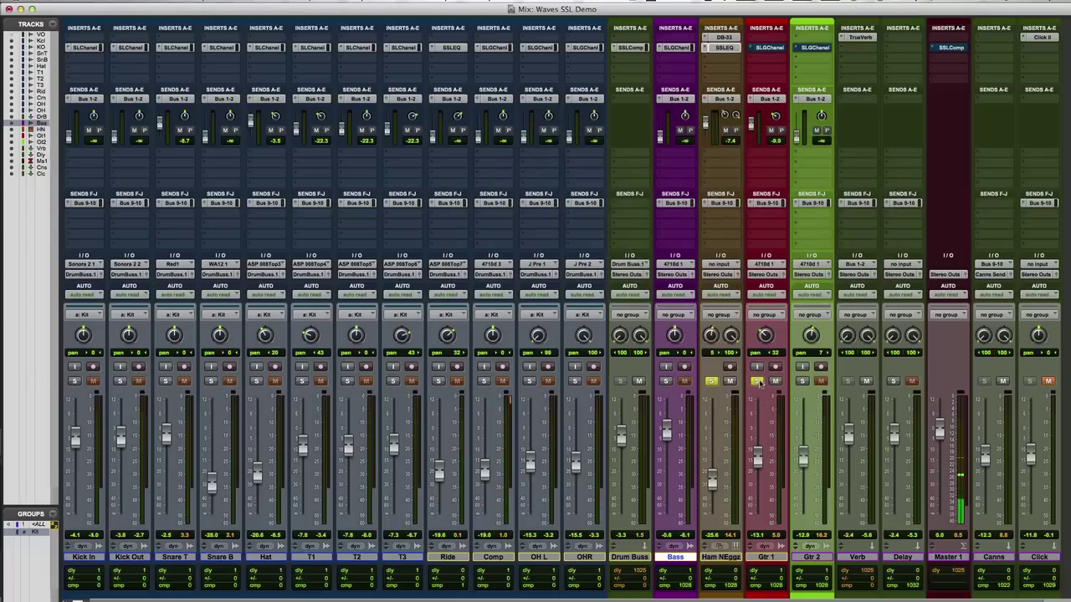
# Open the Gtr 1 SSLGChannel plug-in, review its high-pass filter, and take the plug-in out of bypass
pyautogui.click(768, 47)
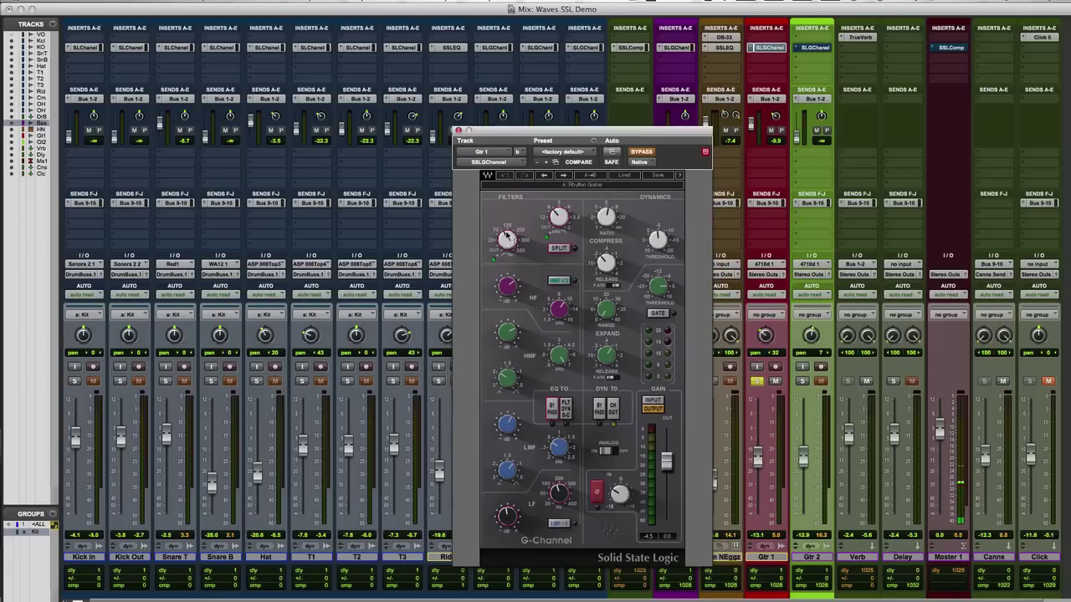
pyautogui.moveTo(507, 236)
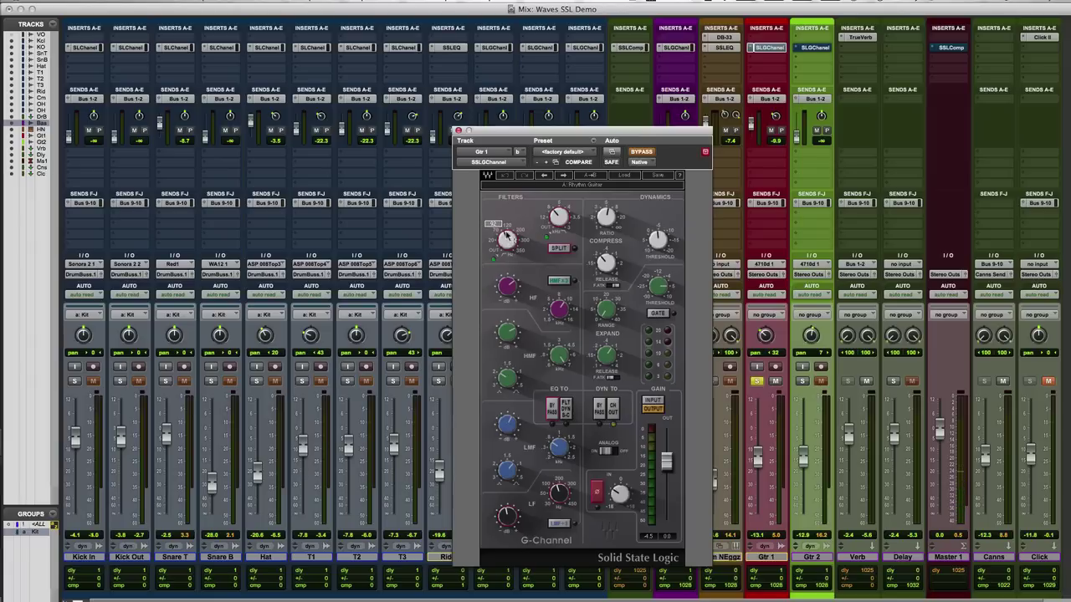
pyautogui.click(641, 151)
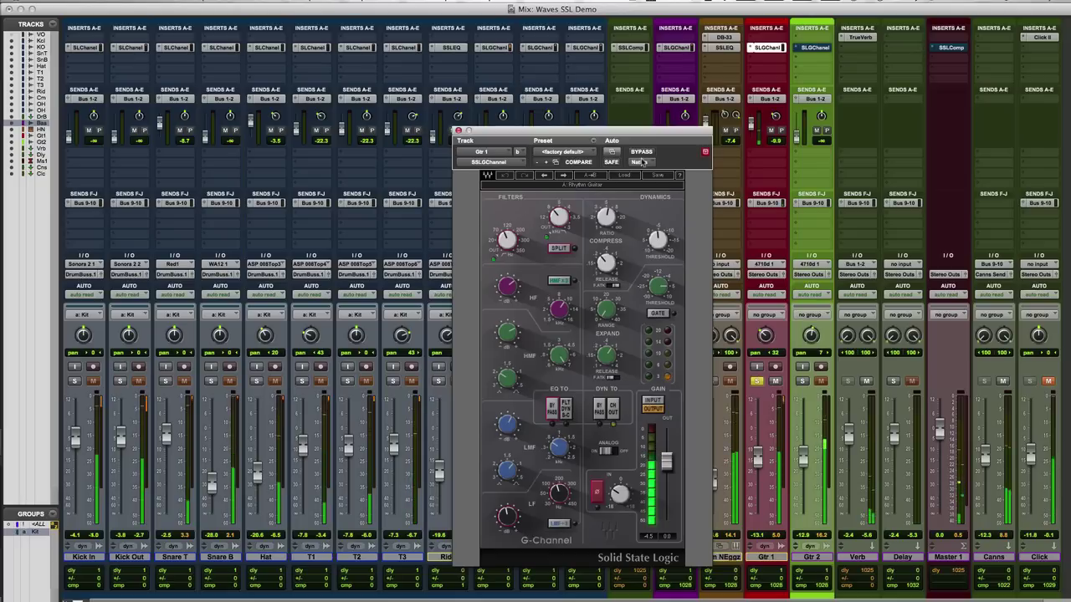
# Solo Gtr 2 in place of Gtr 1
pyautogui.click(756, 381)
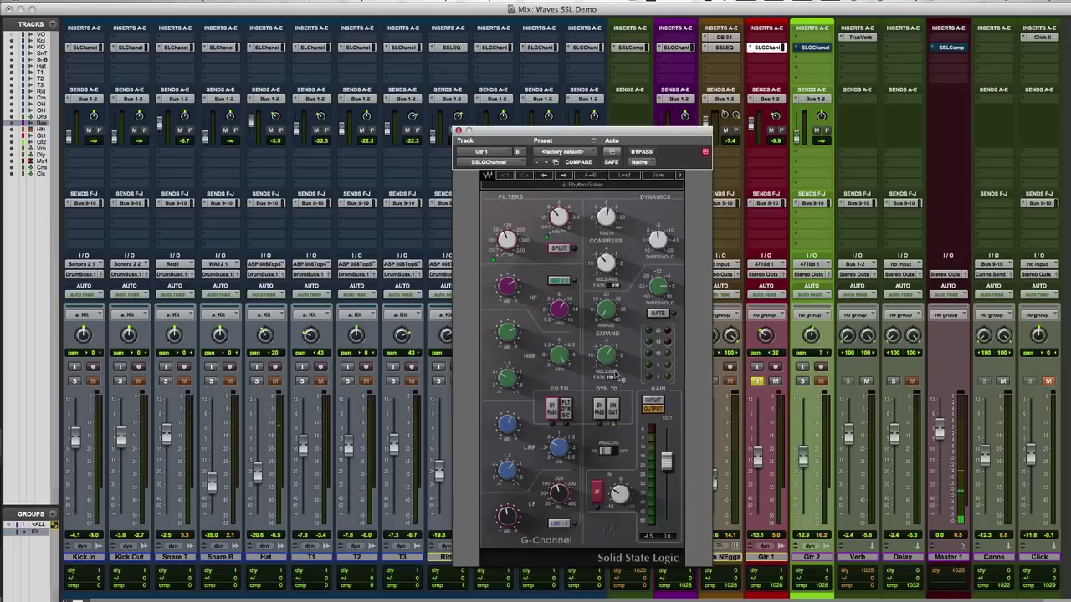
pyautogui.click(756, 382)
pyautogui.click(800, 381)
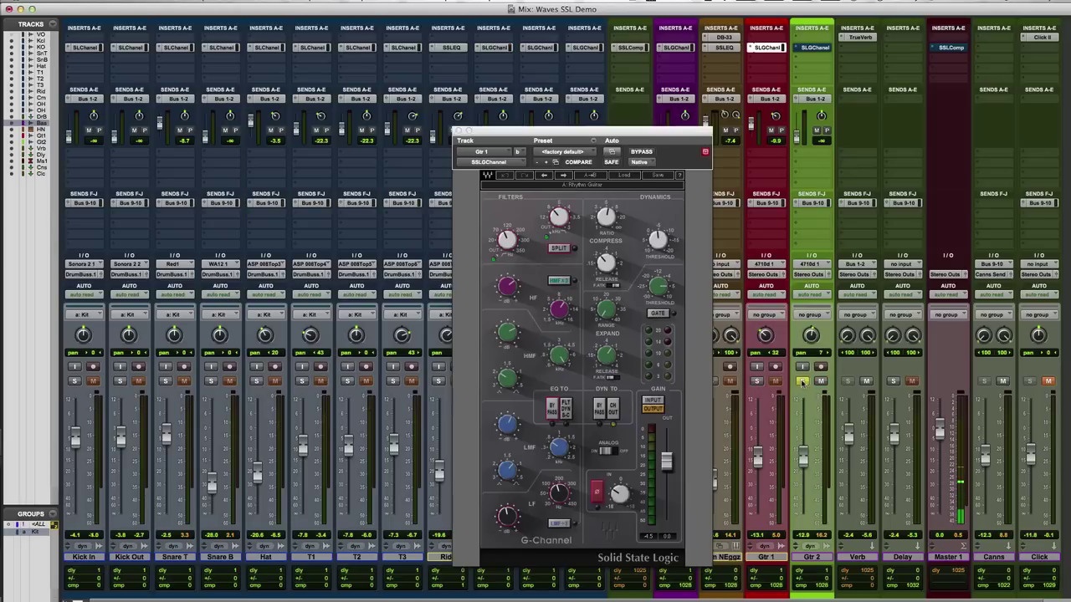
# Open the Gtr 2 SSLGChannel plug-in and take it out of bypass while playing the track in the Edit window
pyautogui.click(813, 47)
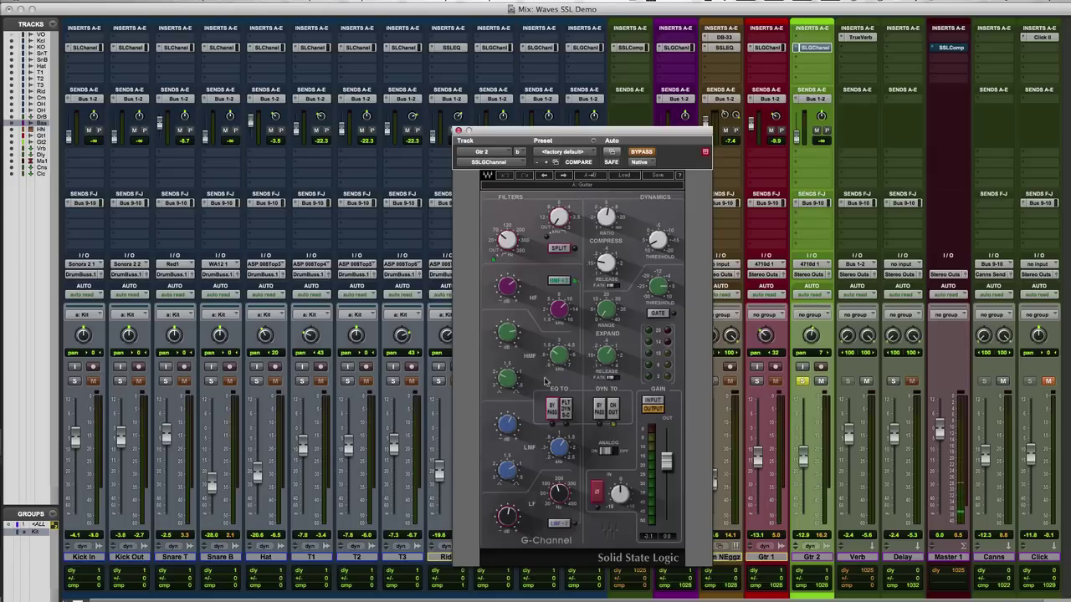
pyautogui.click(802, 383)
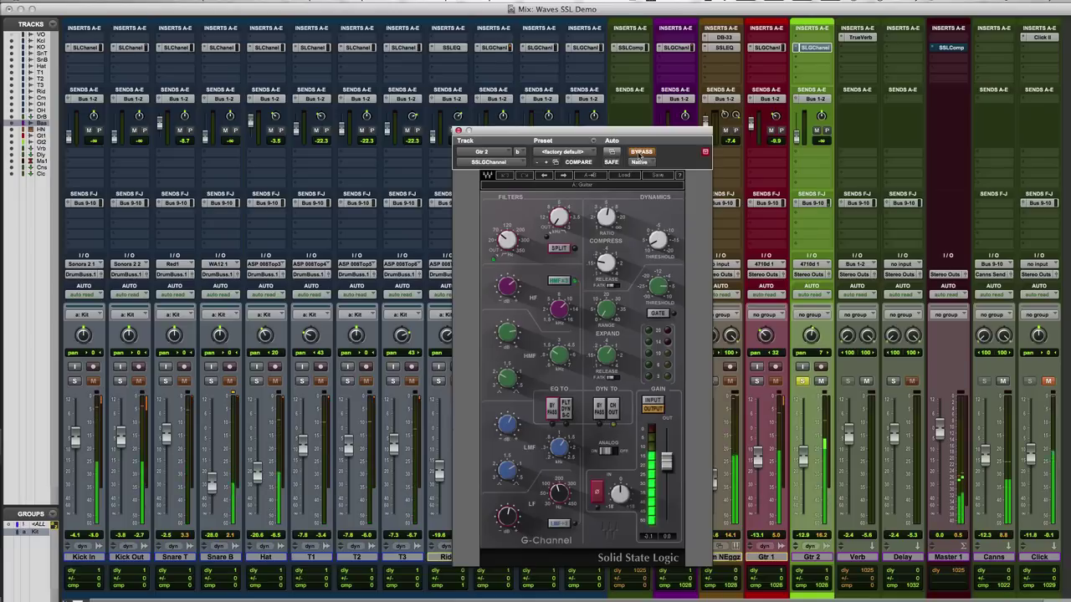
pyautogui.press('super+equal')
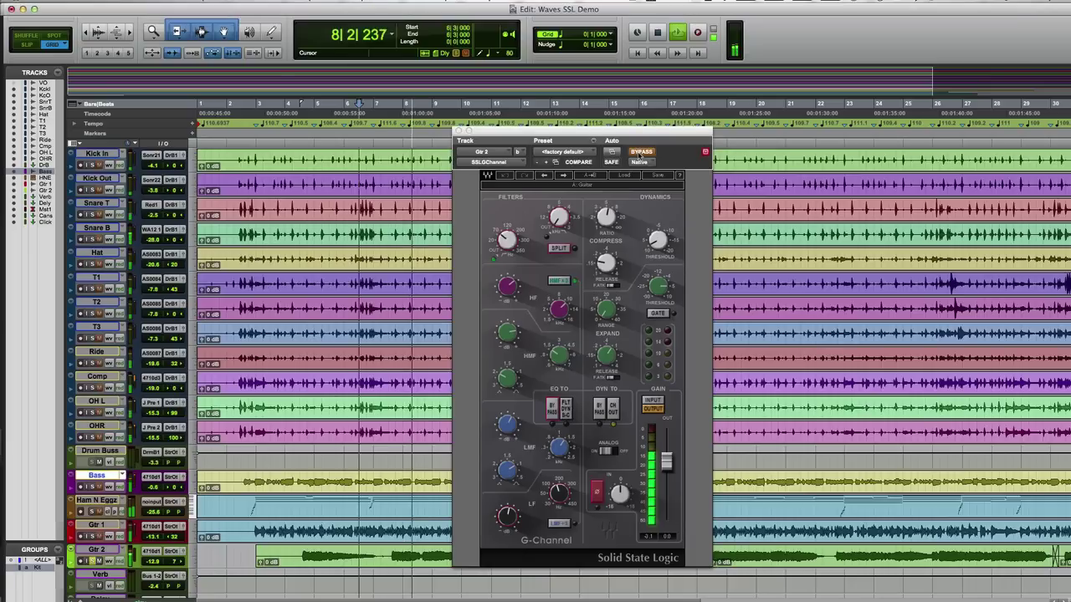
pyautogui.click(640, 152)
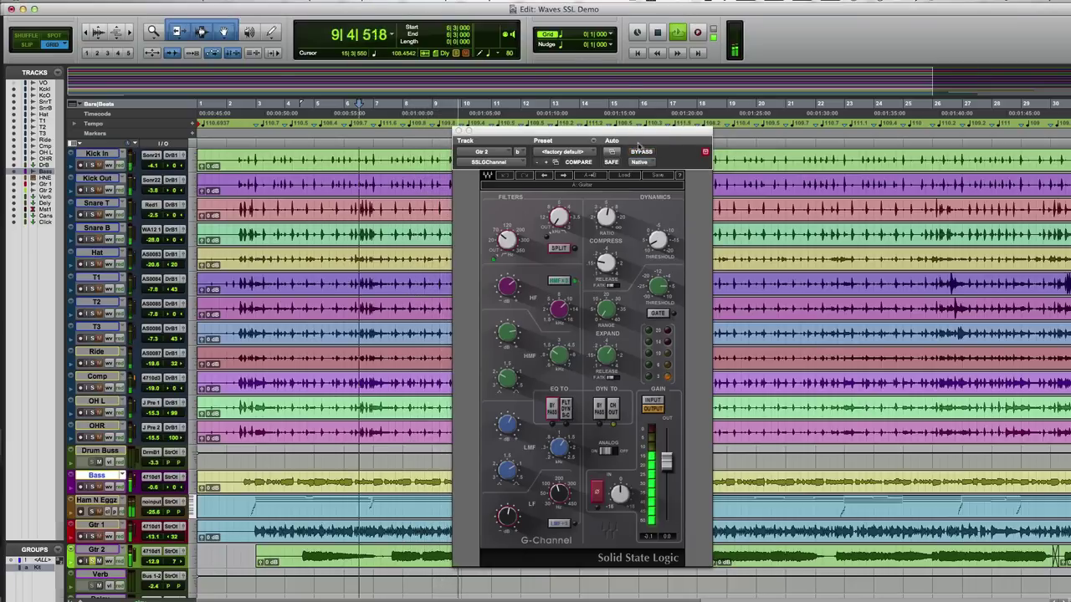
pyautogui.moveTo(636, 134); pyautogui.dragTo(525, 80)
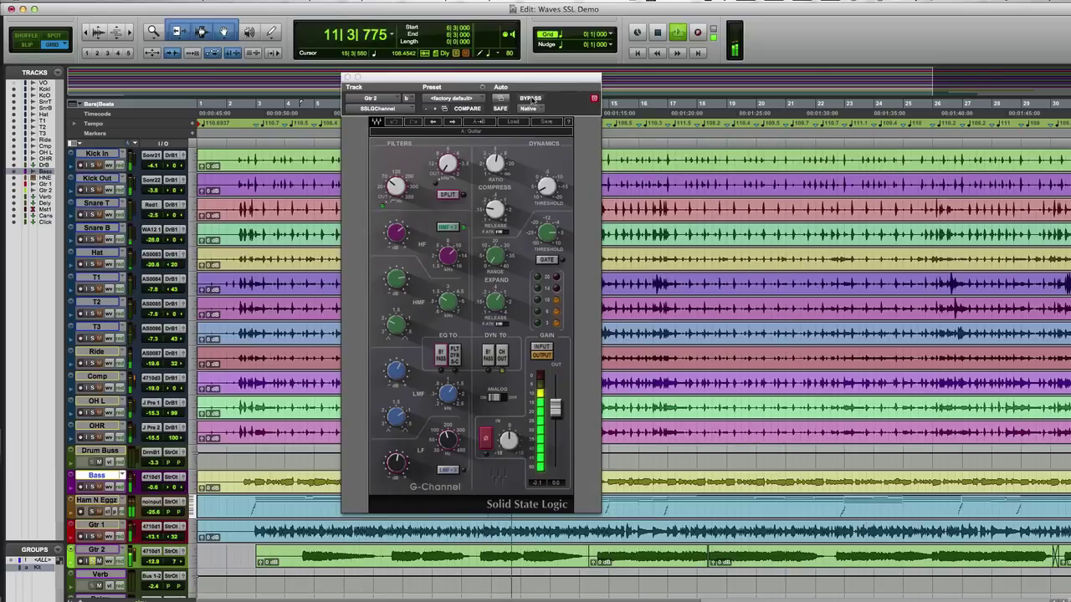
# Compare Gtr 2 with its SSLGChannel bypassed and active, leave it active, and stop playback
pyautogui.click(532, 98)
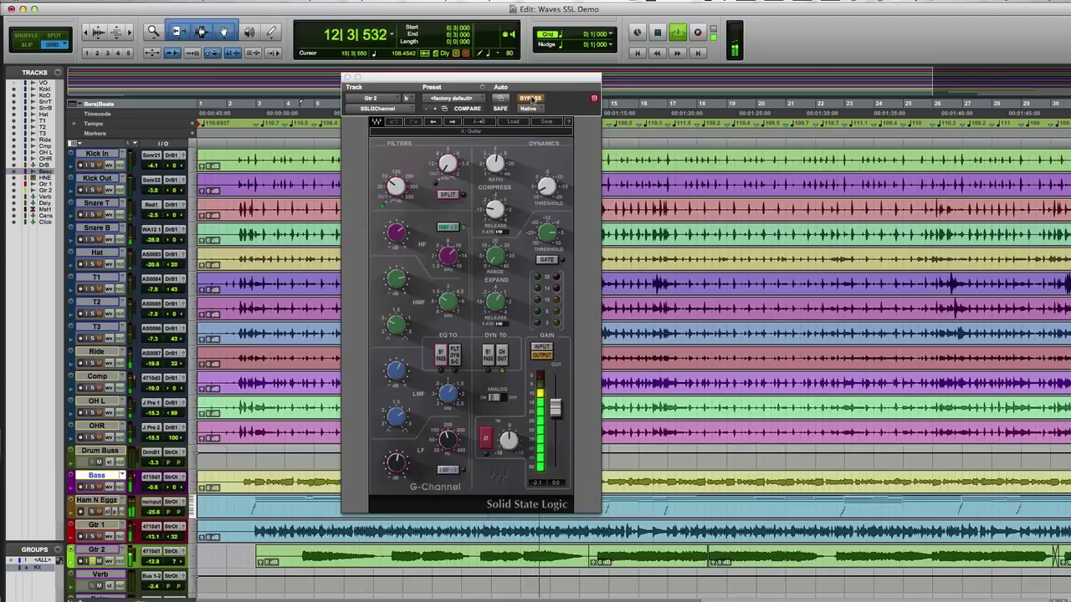
pyautogui.click(531, 99)
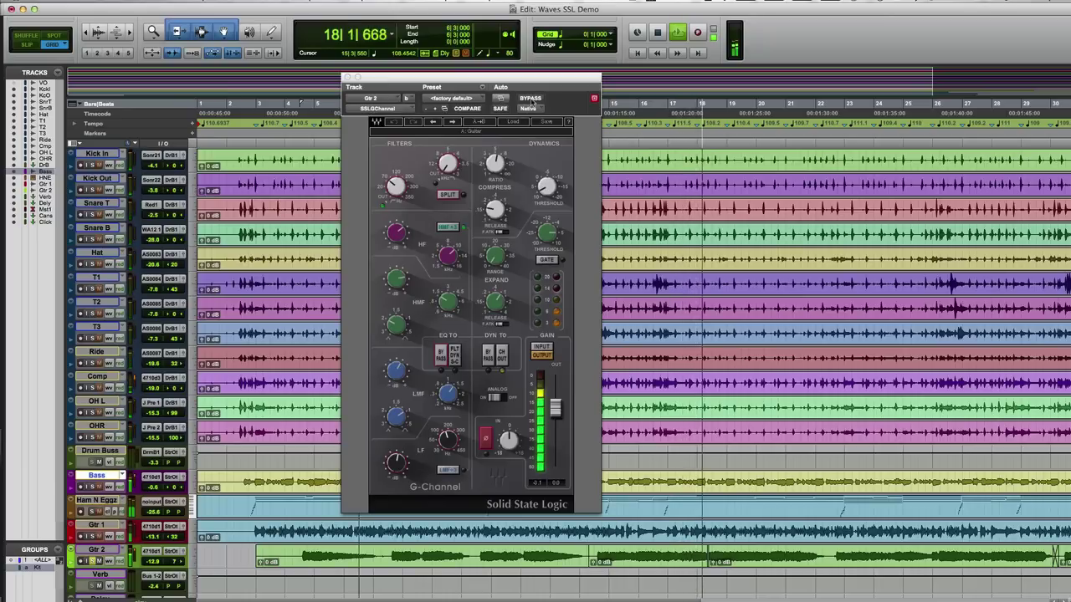
pyautogui.click(520, 101)
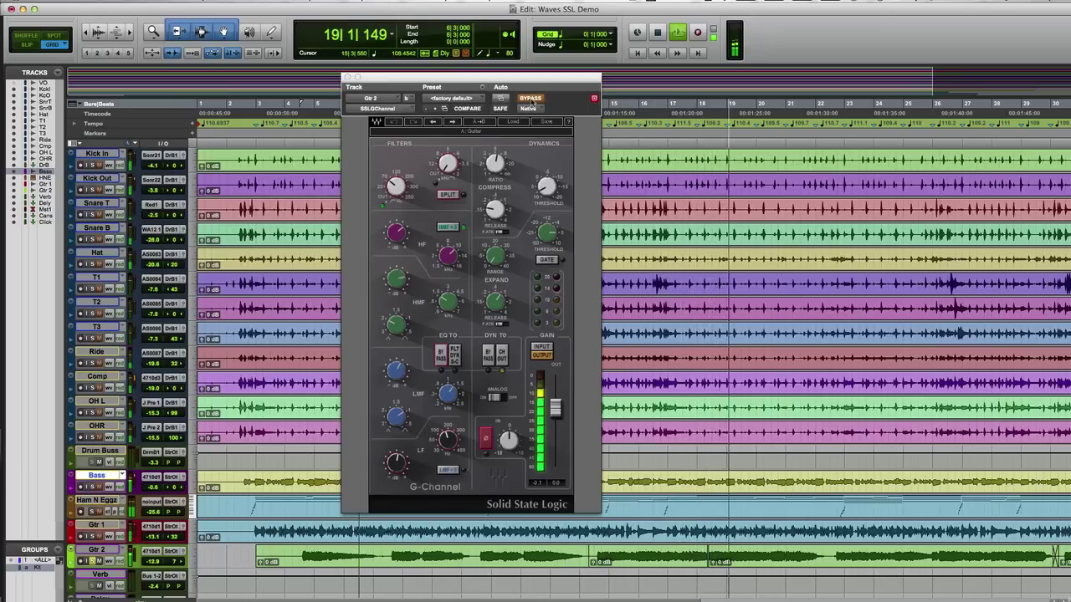
pyautogui.click(531, 100)
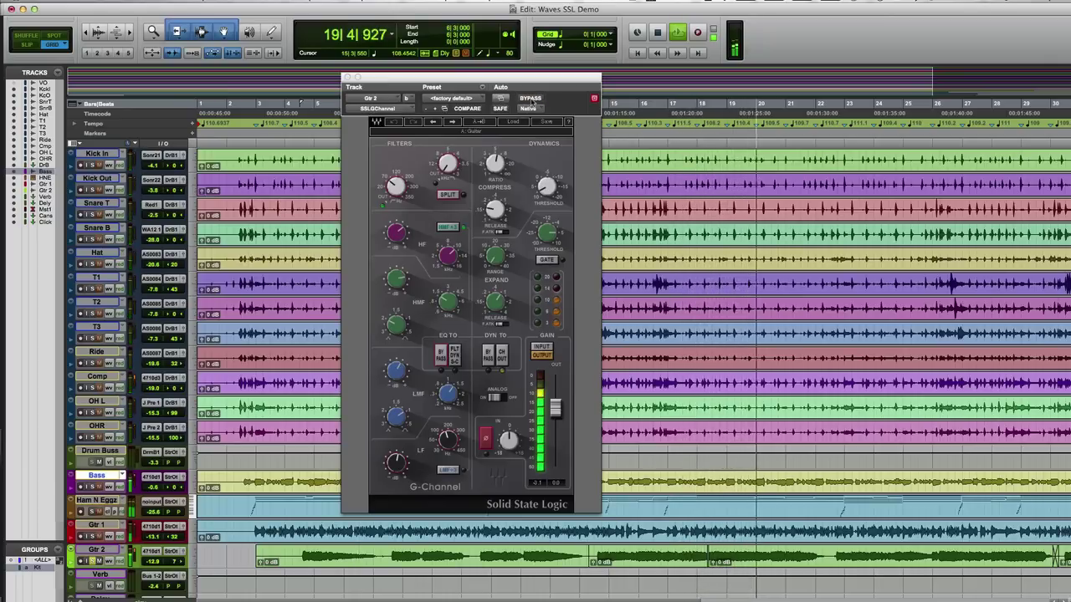
pyautogui.press('space')
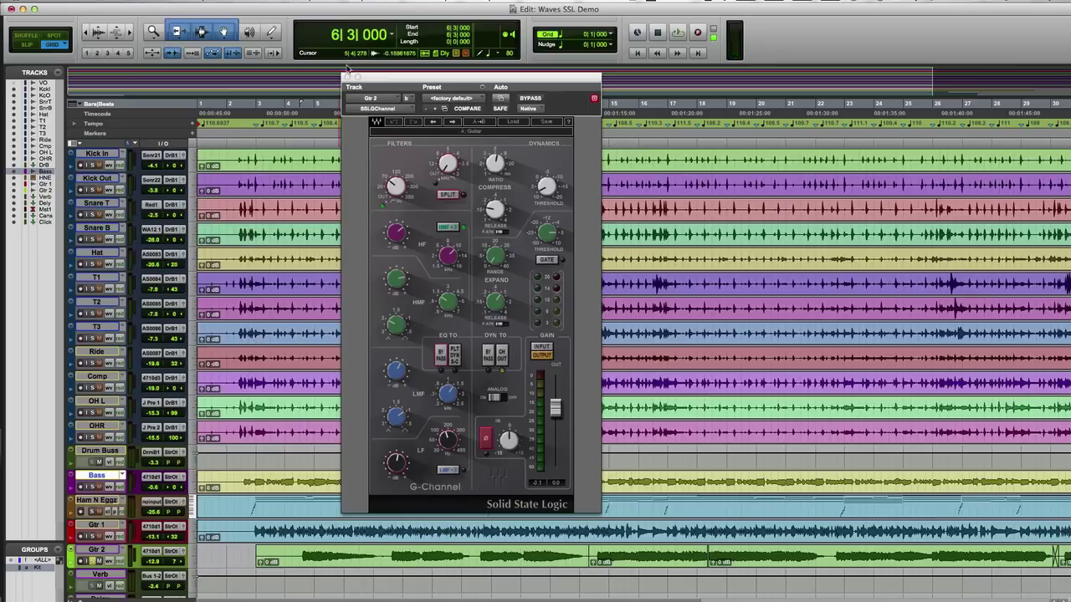
# Close the Gtr 2 plug-in and select the tracks from Kick In through Gtr 2 in the Mix window
pyautogui.click(347, 77)
pyautogui.press('super+equal')
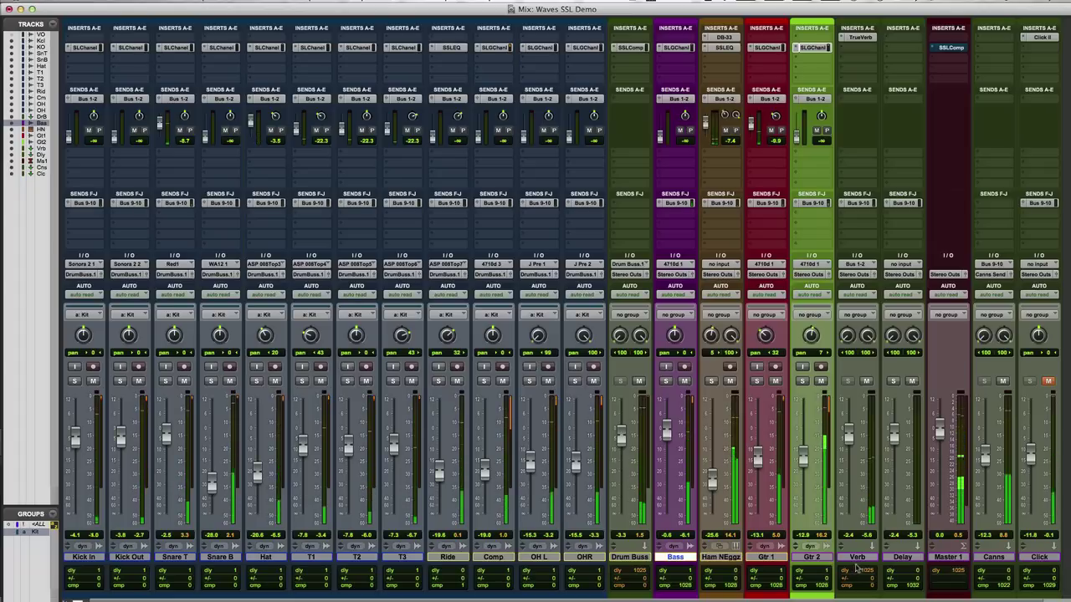
pyautogui.click(810, 557)
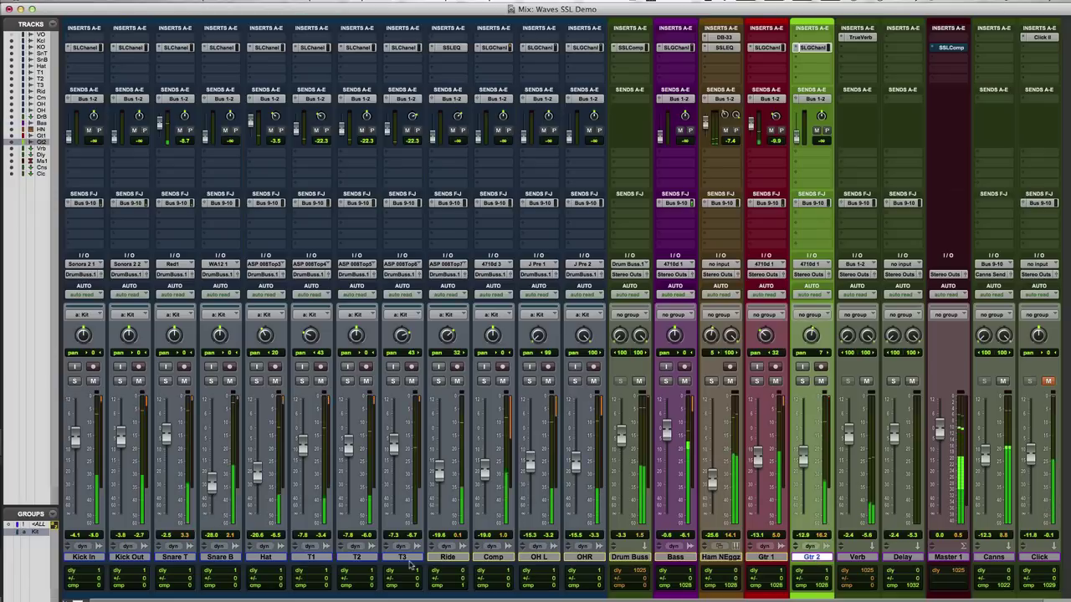
pyautogui.keyDown('shift'); pyautogui.click(84, 557); pyautogui.keyUp('shift')
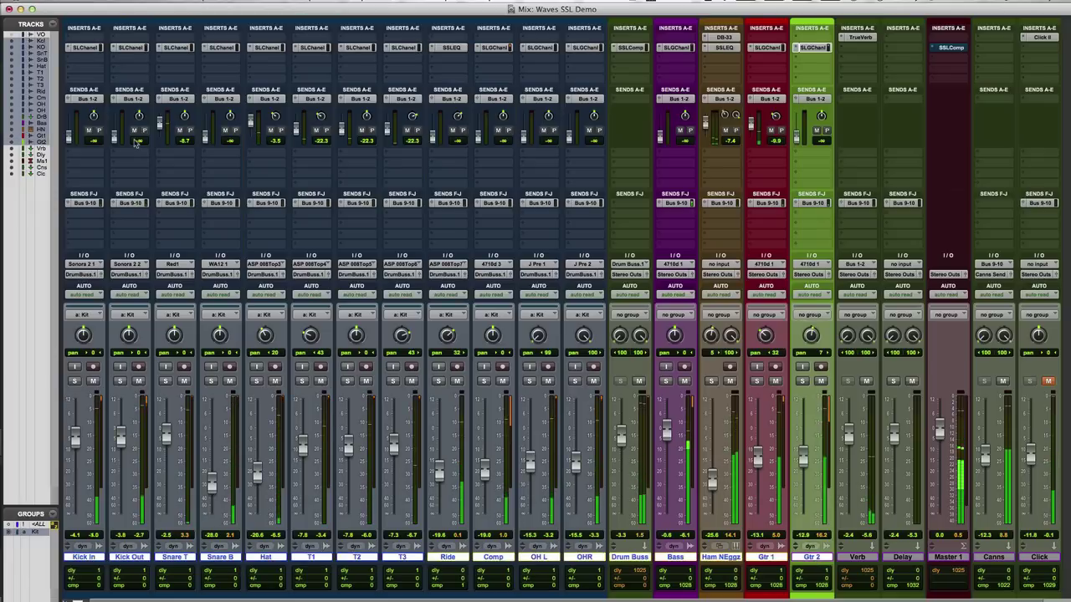
# Compare the full mix with the SSL inserts on all selected tracks bypassed and active together, leaving them active
pyautogui.keyDown('alt'); pyautogui.keyDown('super'); pyautogui.click(132, 48); pyautogui.keyUp('super'); pyautogui.keyUp('alt')
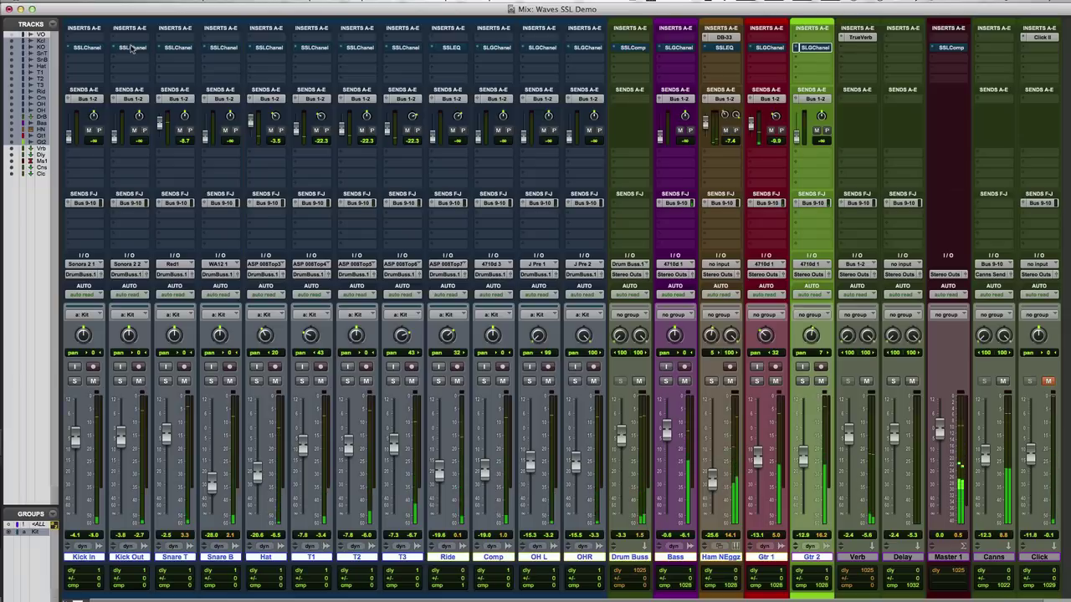
pyautogui.keyDown('alt'); pyautogui.keyDown('super'); pyautogui.click(132, 48); pyautogui.keyUp('super'); pyautogui.keyUp('alt')
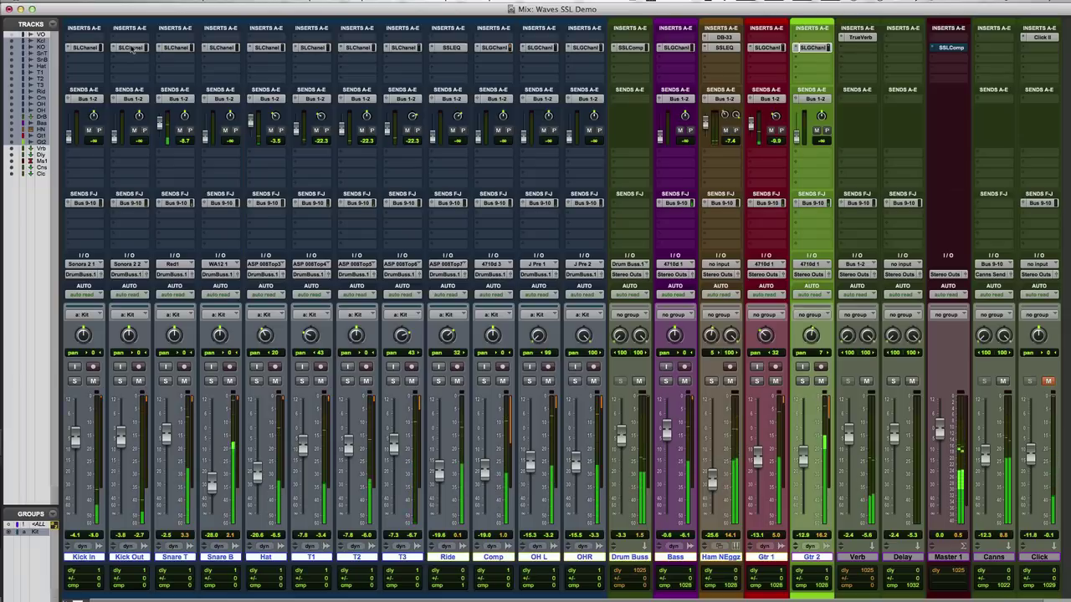
pyautogui.keyDown('alt'); pyautogui.keyDown('super'); pyautogui.click(132, 47); pyautogui.keyUp('super'); pyautogui.keyUp('alt')
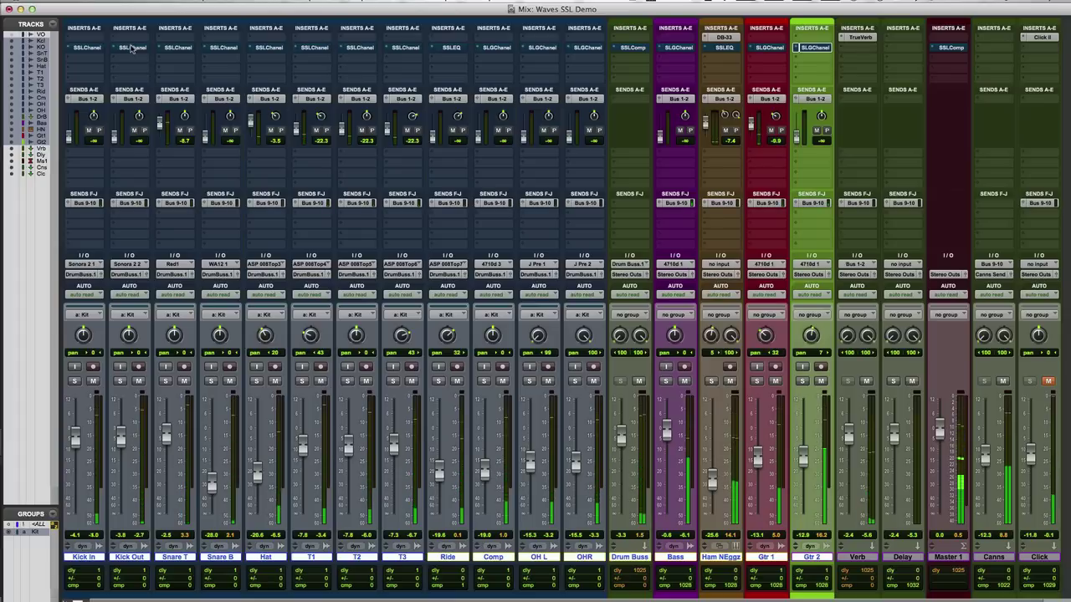
pyautogui.keyDown('alt'); pyautogui.keyDown('super'); pyautogui.click(131, 48); pyautogui.keyUp('super'); pyautogui.keyUp('alt')
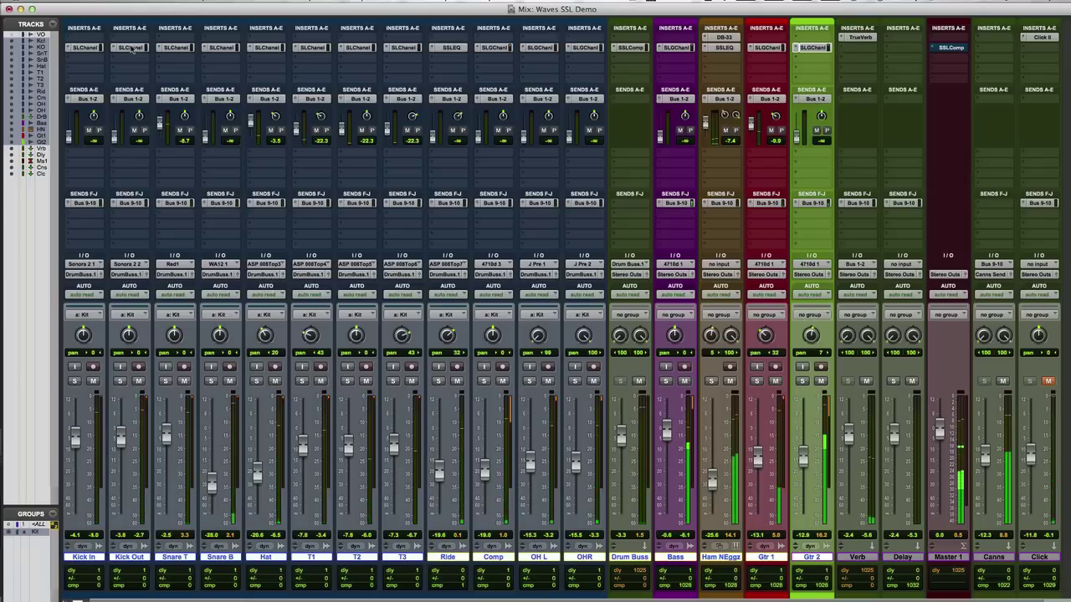
pyautogui.keyDown('alt'); pyautogui.keyDown('super'); pyautogui.click(131, 48); pyautogui.keyUp('super'); pyautogui.keyUp('alt')
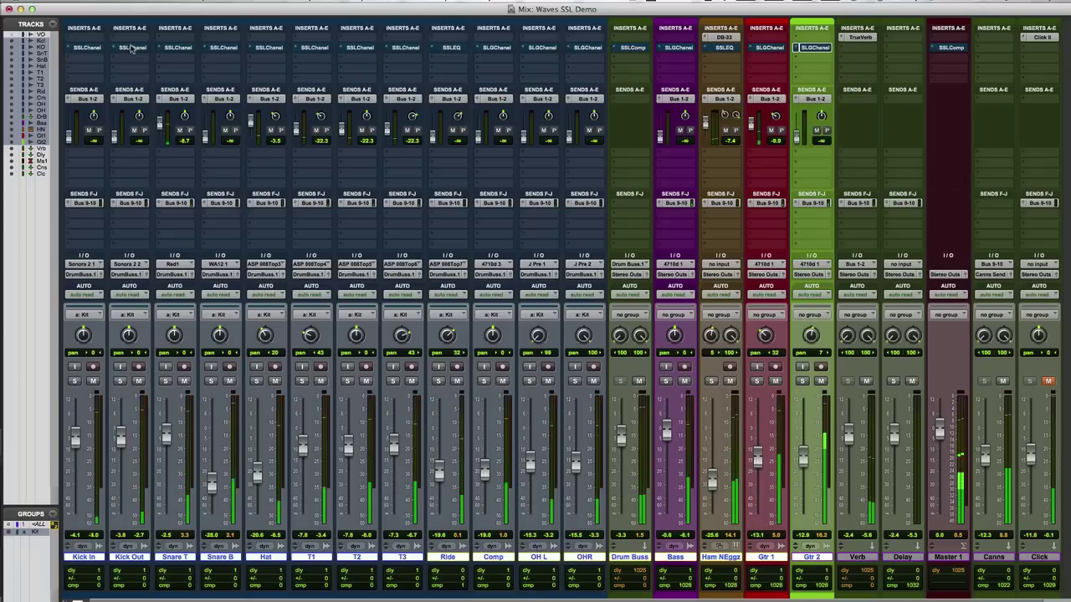
pyautogui.keyDown('alt'); pyautogui.keyDown('super'); pyautogui.click(131, 48); pyautogui.keyUp('super'); pyautogui.keyUp('alt')
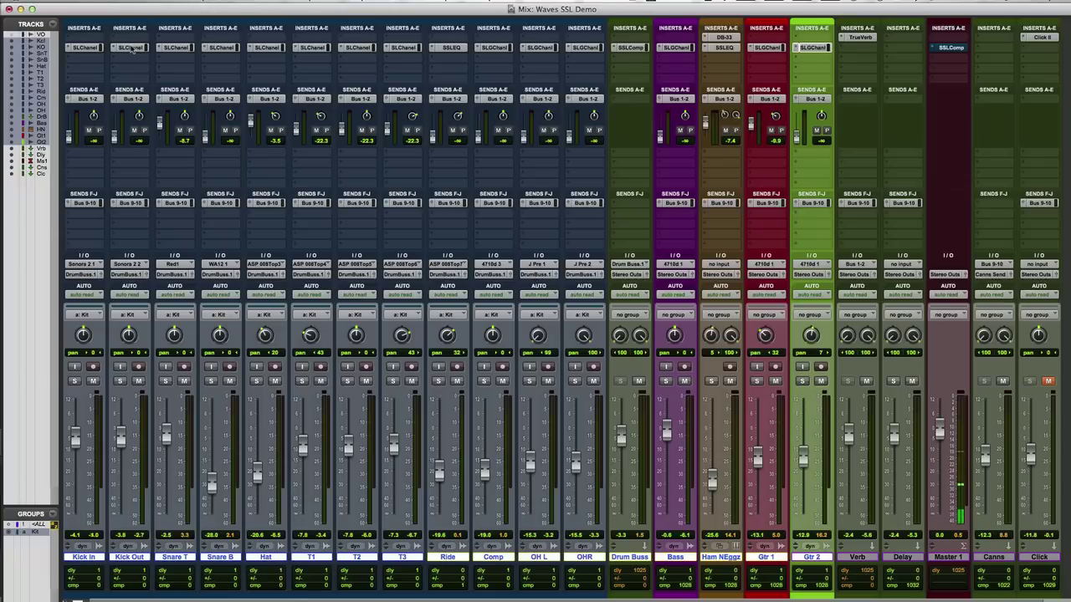
# Open the Master 1 SSLComp, compare the mix with it bypassed and active, and leave it active
pyautogui.click(949, 48)
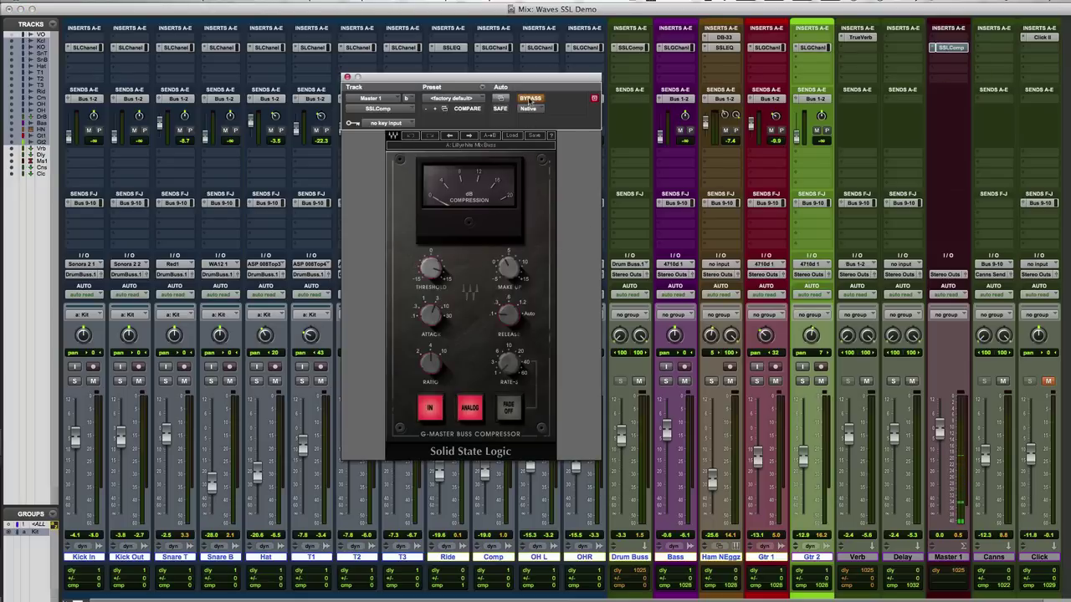
pyautogui.click(529, 99)
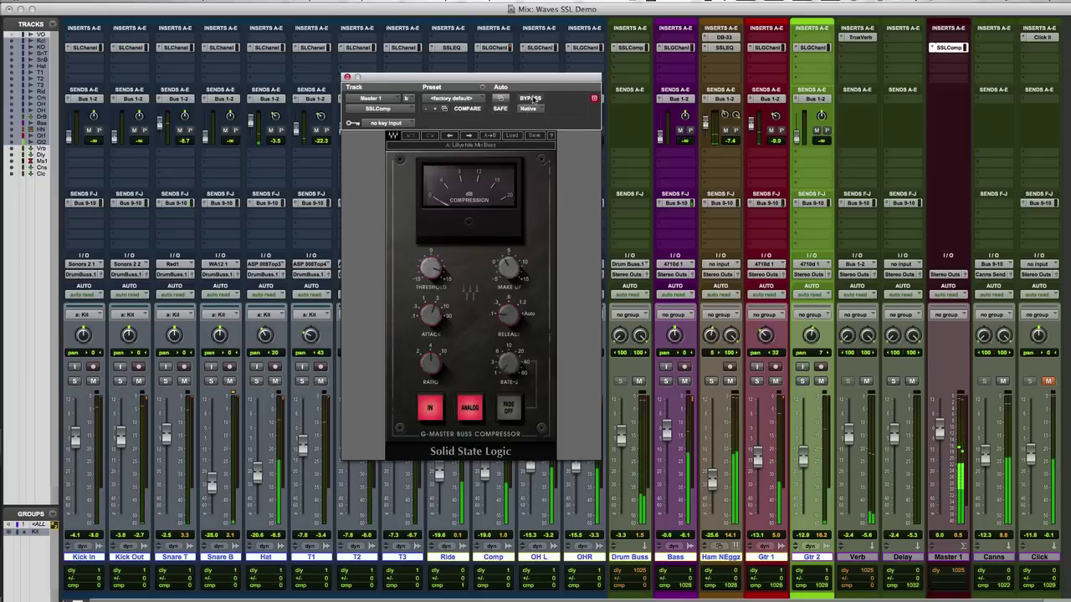
pyautogui.click(532, 99)
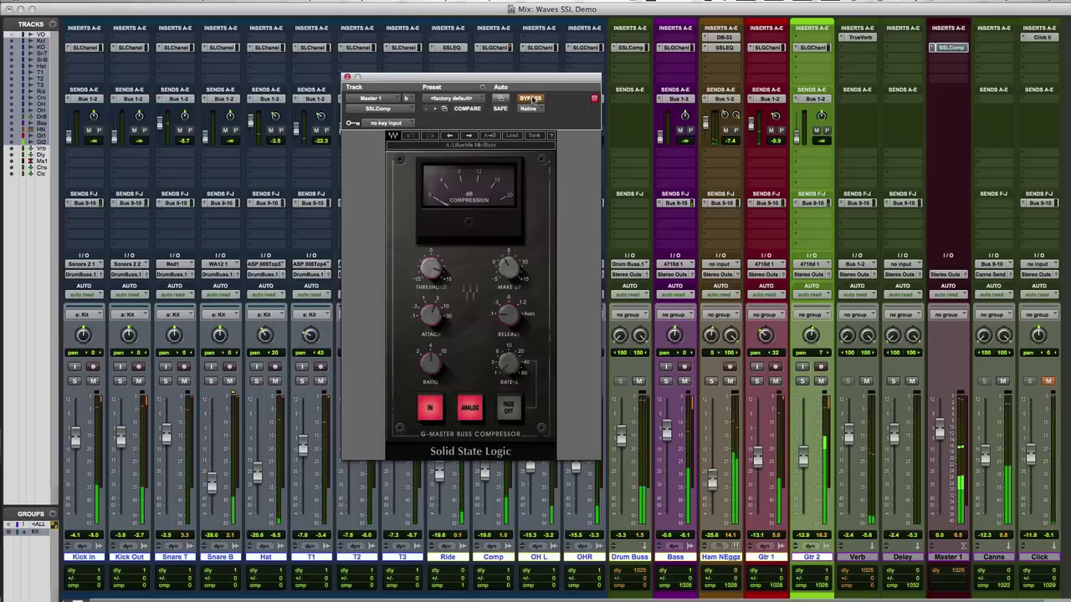
pyautogui.click(532, 99)
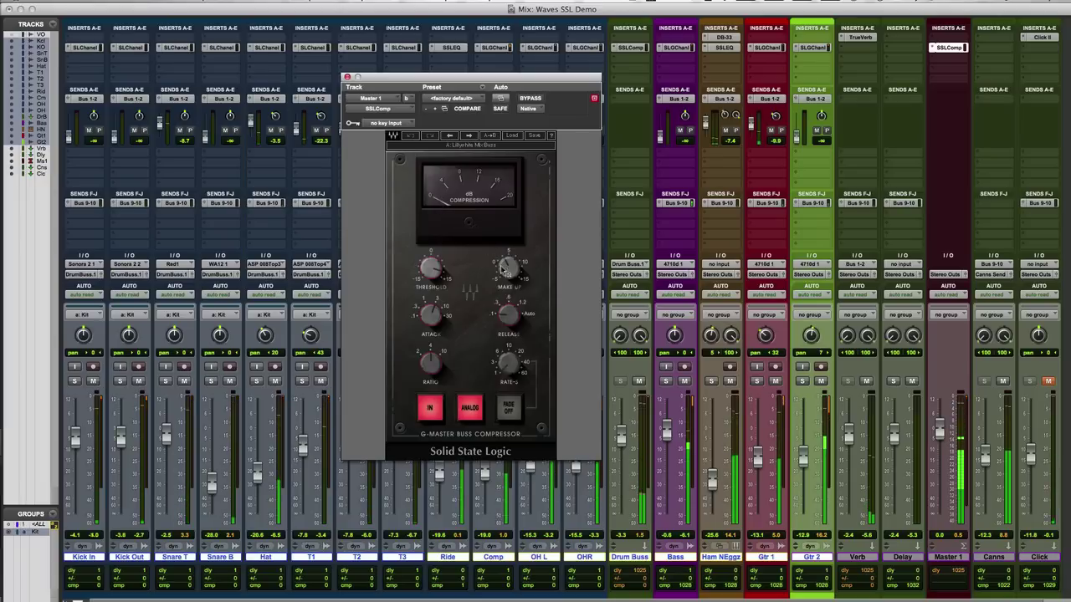
pyautogui.moveTo(495, 274)
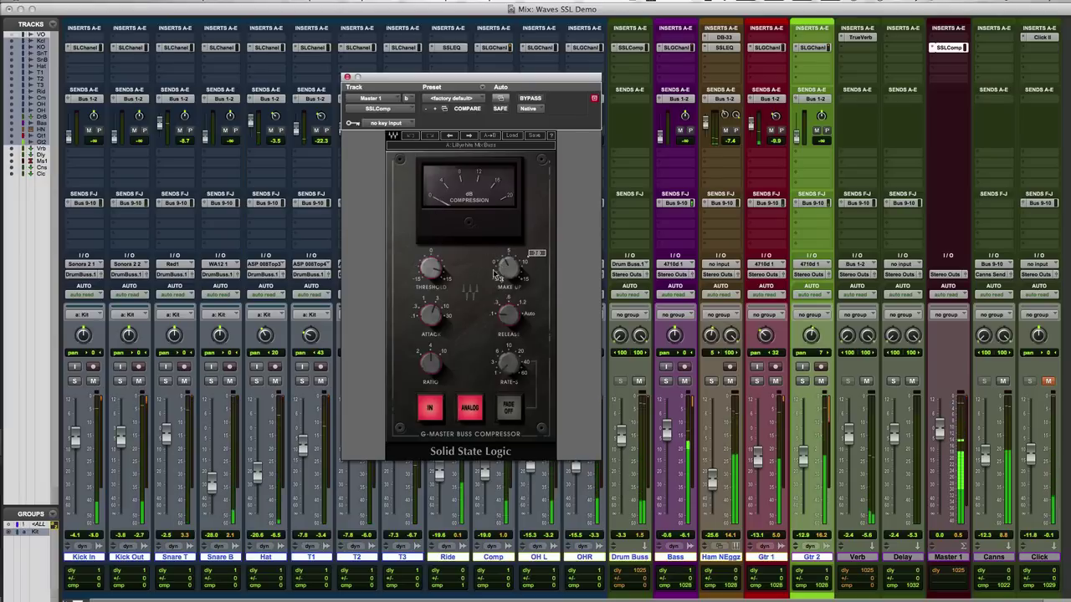